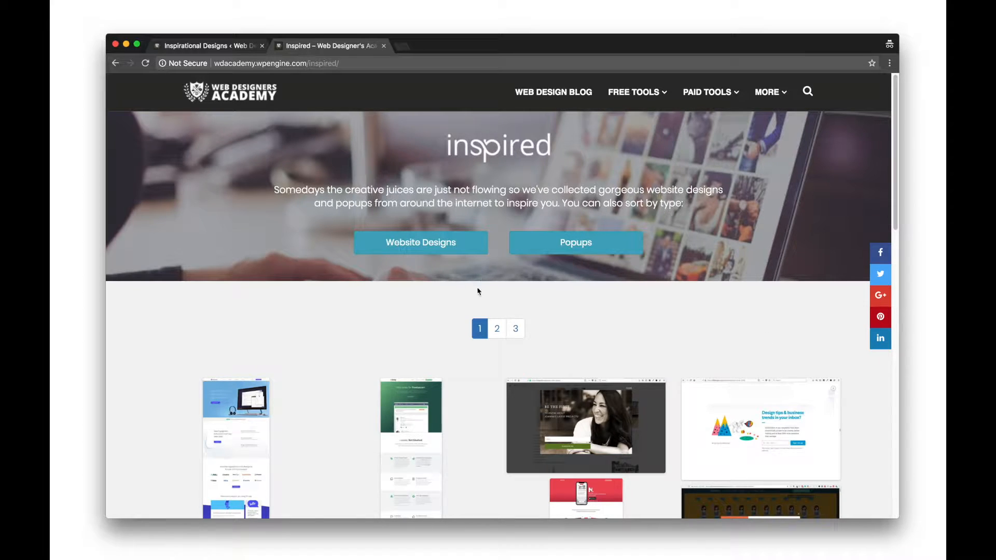
Look through the first page of website and popup designs in the Inspired gallery
{"action": "scroll", "coordinate": [478, 288], "scroll_direction": "down", "scroll_amount": 5}
{"action": "scroll", "coordinate": [484, 419], "scroll_direction": "down", "scroll_amount": 3}
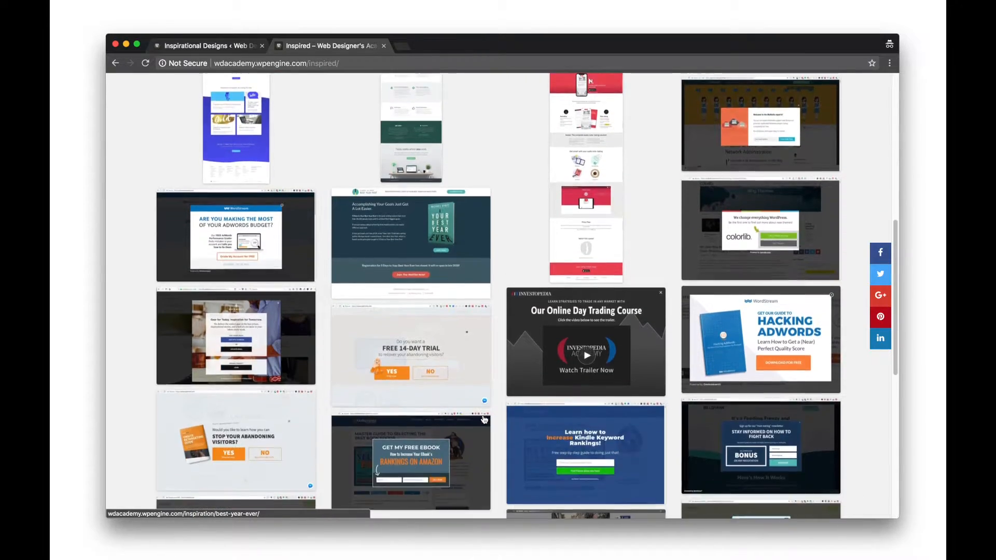
{"action": "scroll", "coordinate": [521, 369], "scroll_direction": "up", "scroll_amount": 5}
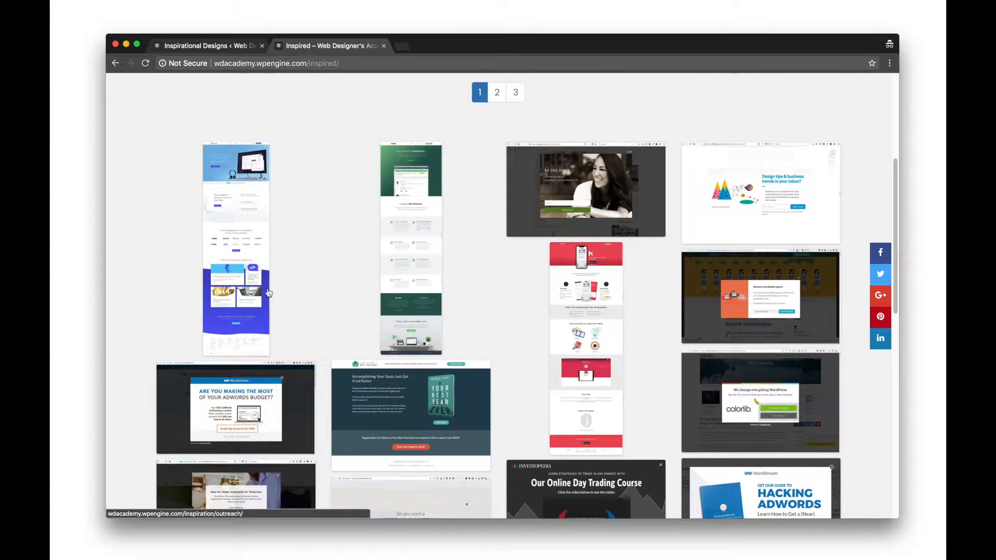
{"action": "scroll", "coordinate": [296, 322], "scroll_direction": "up", "scroll_amount": 5}
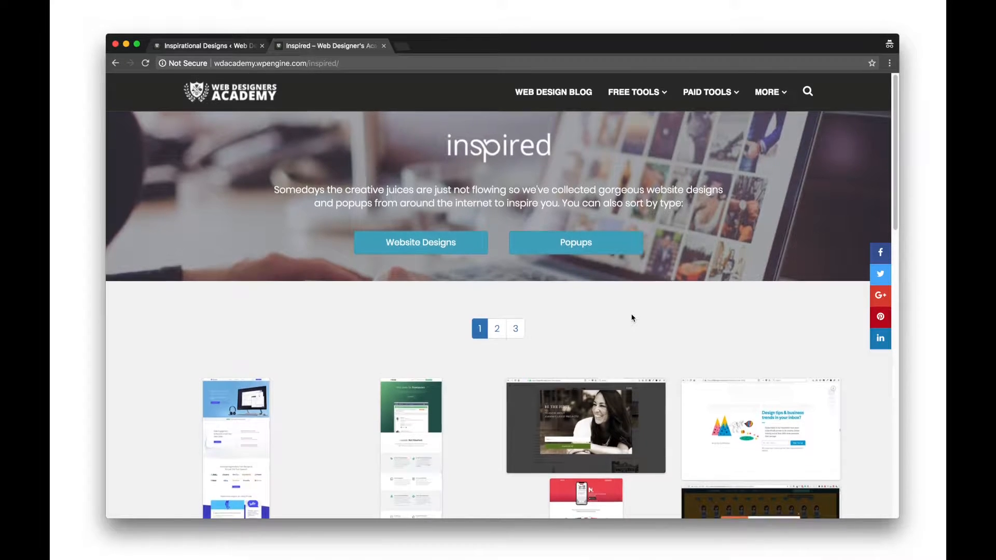
{"action": "scroll", "coordinate": [633, 318], "scroll_direction": "down", "scroll_amount": 10}
{"action": "scroll", "coordinate": [531, 380], "scroll_direction": "up", "scroll_amount": 10}
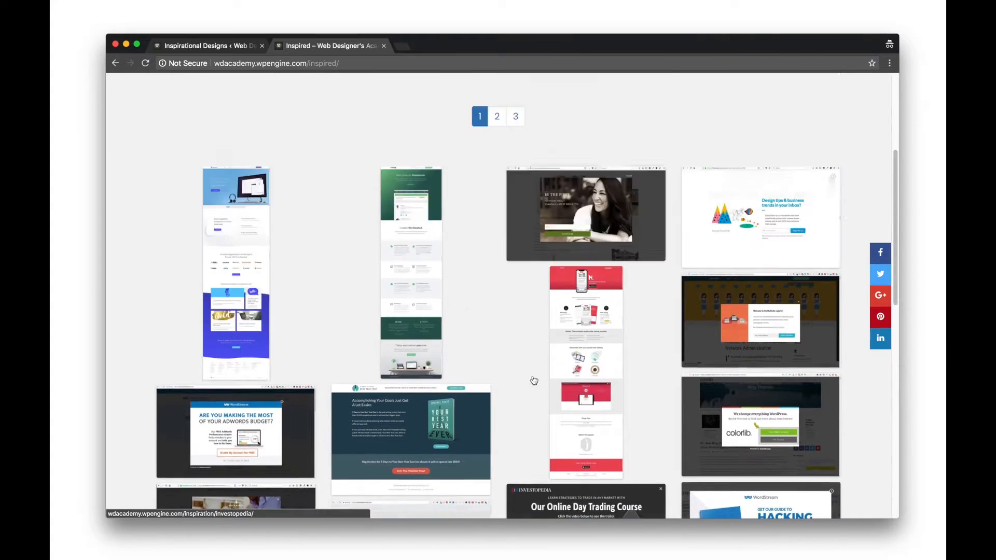
Filter the Inspired gallery to popup designs and look through the filtered thumbnails down to the newsletter form
{"action": "left_click", "coordinate": [554, 249]}
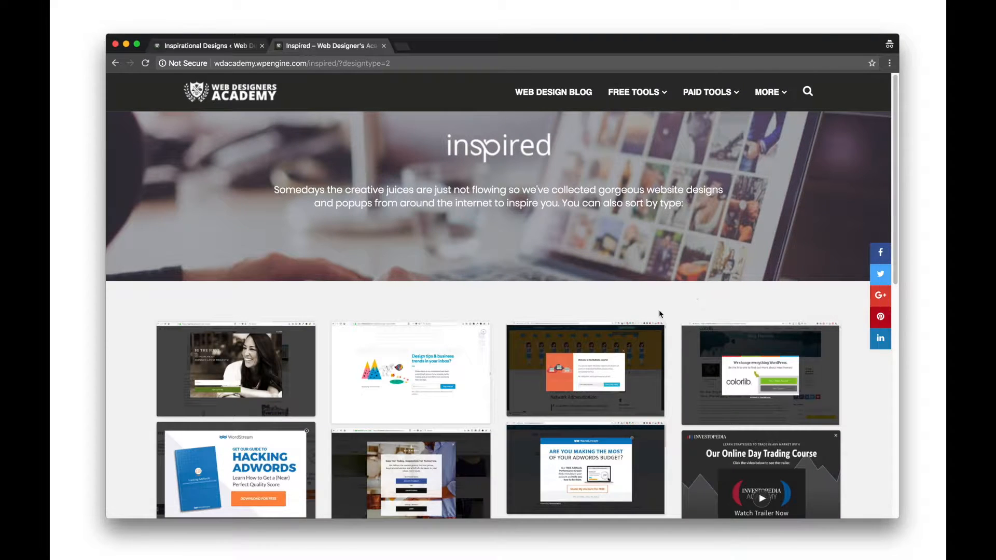
{"action": "scroll", "coordinate": [664, 312], "scroll_direction": "down", "scroll_amount": 5}
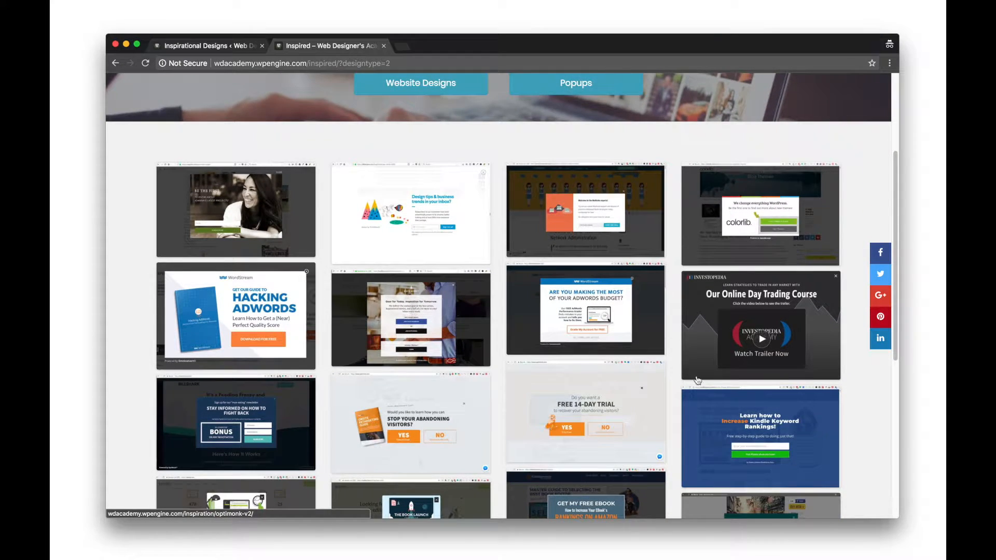
{"action": "scroll", "coordinate": [705, 383], "scroll_direction": "down", "scroll_amount": 8}
{"action": "scroll", "coordinate": [705, 383], "scroll_direction": "down", "scroll_amount": 2}
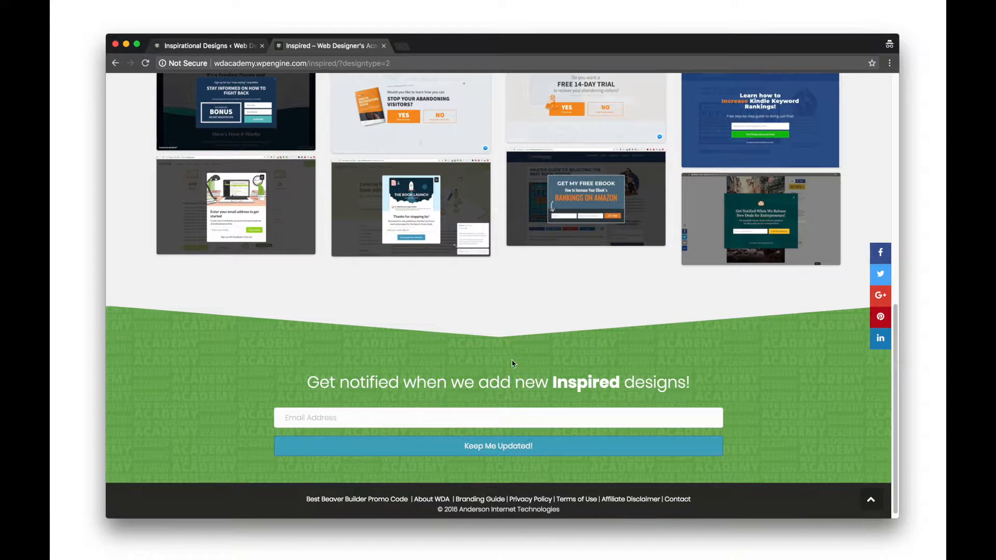
{"action": "scroll", "coordinate": [483, 393], "scroll_direction": "up", "scroll_amount": 15}
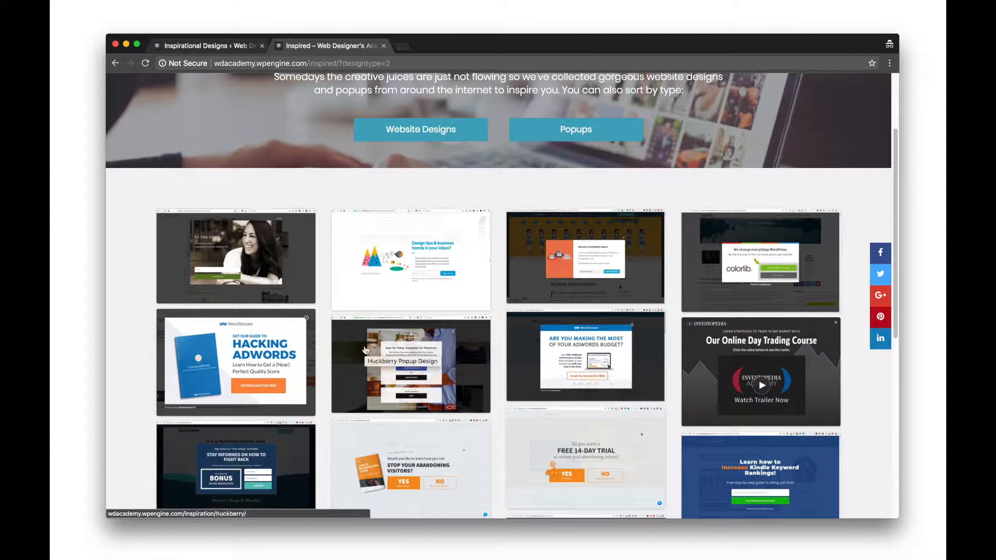
Open the Huckberry popup design from the gallery and view its screenshot
{"action": "left_click", "coordinate": [432, 356]}
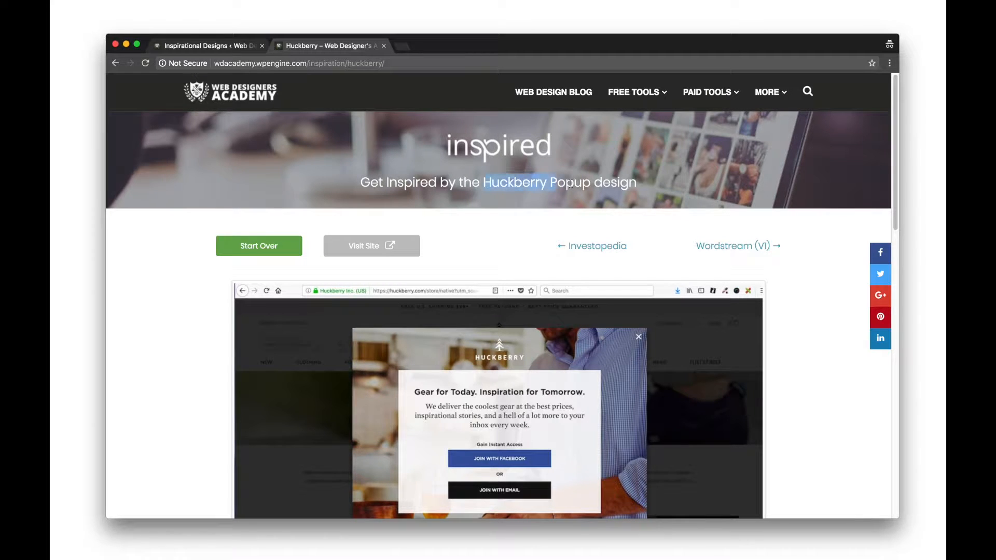
{"action": "scroll", "coordinate": [554, 304], "scroll_direction": "down", "scroll_amount": 3}
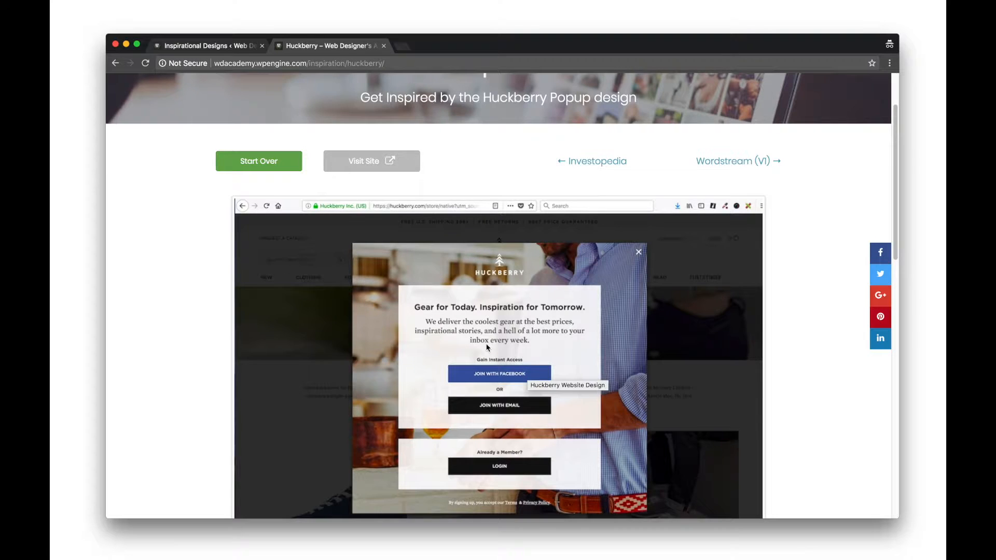
{"action": "scroll", "coordinate": [486, 343], "scroll_direction": "up", "scroll_amount": 3}
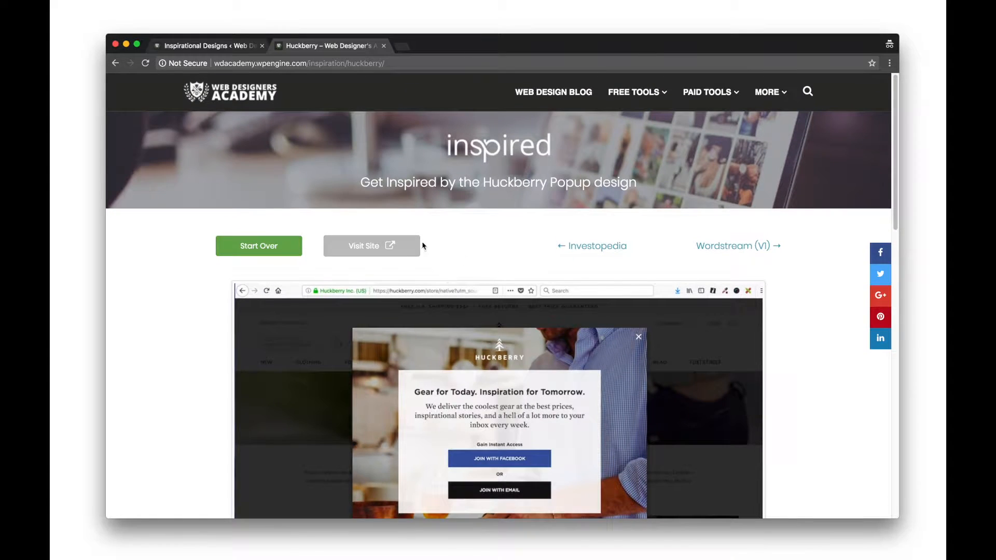
Visit the live Huckberry site from the design page, then close it and return to the design page
{"action": "left_click", "coordinate": [392, 249]}
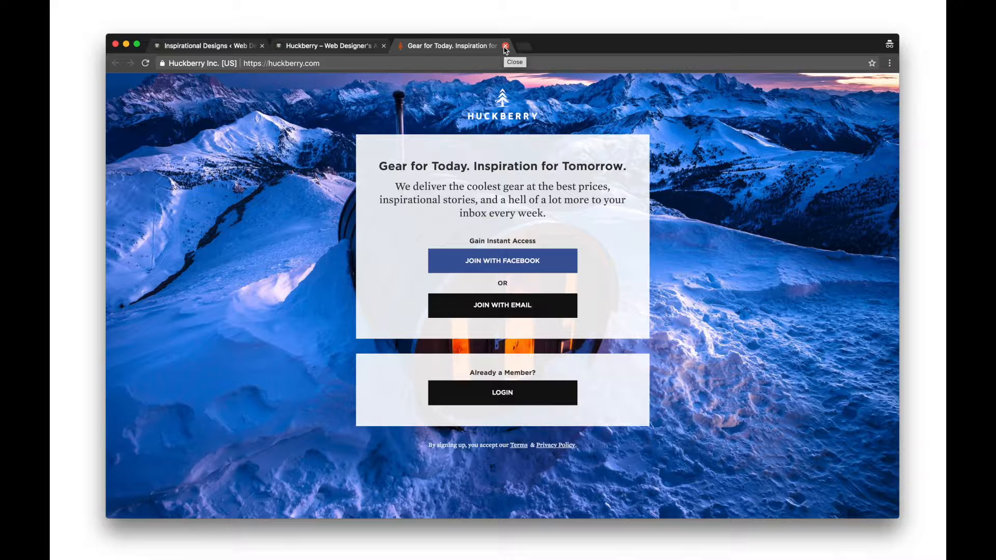
{"action": "left_click", "coordinate": [506, 47]}
{"action": "scroll", "coordinate": [493, 260], "scroll_direction": "down", "scroll_amount": 1}
{"action": "scroll", "coordinate": [494, 264], "scroll_direction": "down", "scroll_amount": 3}
{"action": "scroll", "coordinate": [576, 229], "scroll_direction": "up", "scroll_amount": 4}
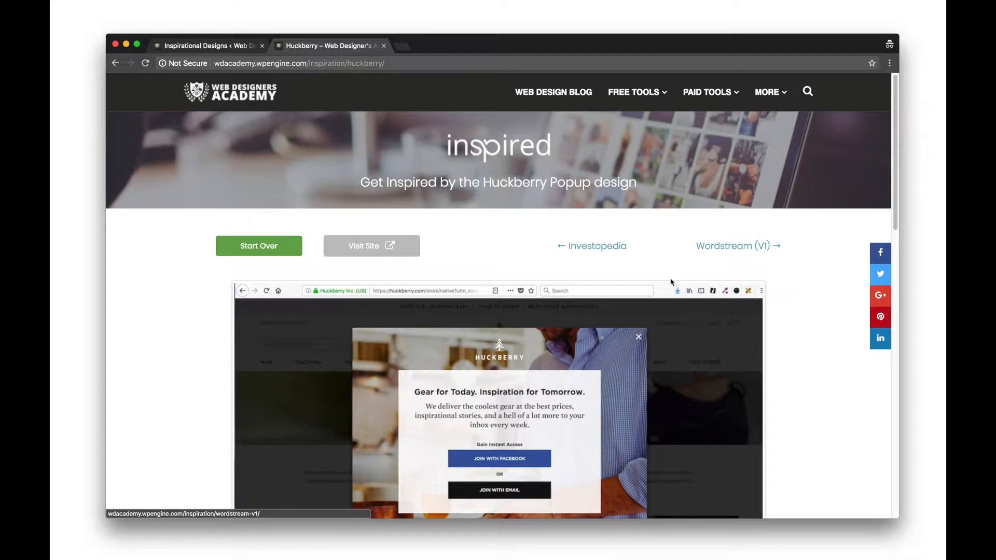
Examine the rest of the Huckberry design page, including the screenshot date note, newsletter form and comment section
{"action": "scroll", "coordinate": [673, 285], "scroll_direction": "down", "scroll_amount": 5}
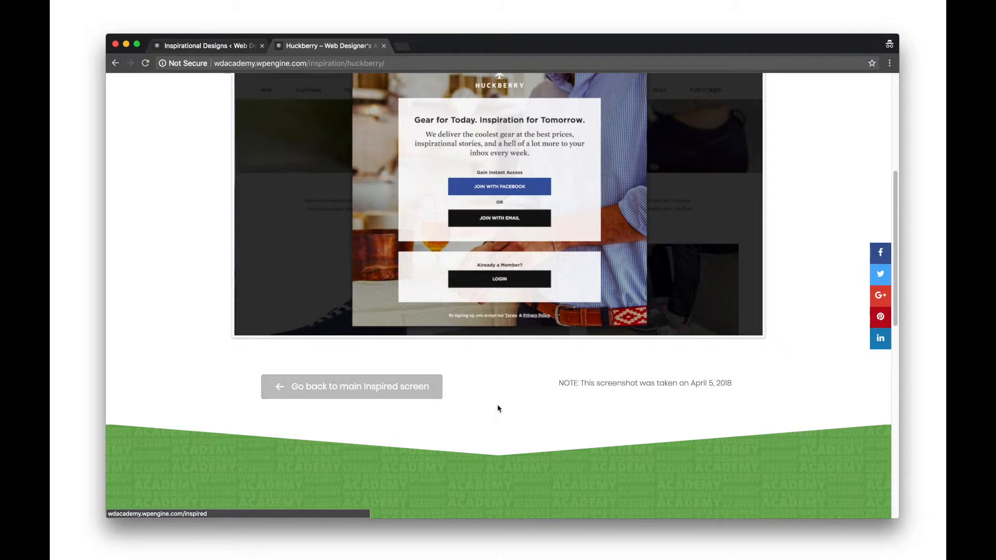
{"action": "left_click_drag", "start_coordinate": [734, 388], "coordinate": [674, 386]}
{"action": "left_click", "coordinate": [674, 387]}
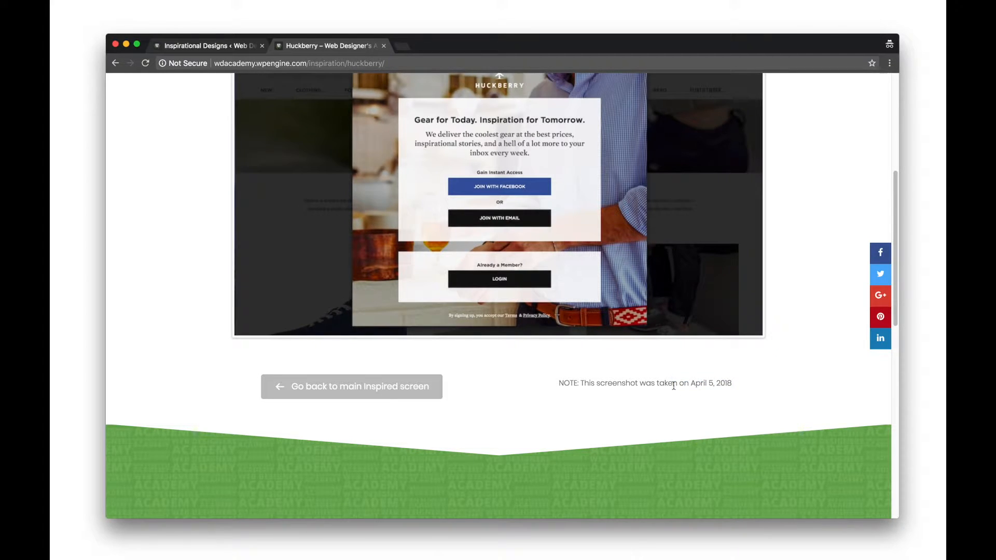
{"action": "scroll", "coordinate": [674, 386], "scroll_direction": "down", "scroll_amount": 3}
{"action": "scroll", "coordinate": [454, 389], "scroll_direction": "down", "scroll_amount": 5}
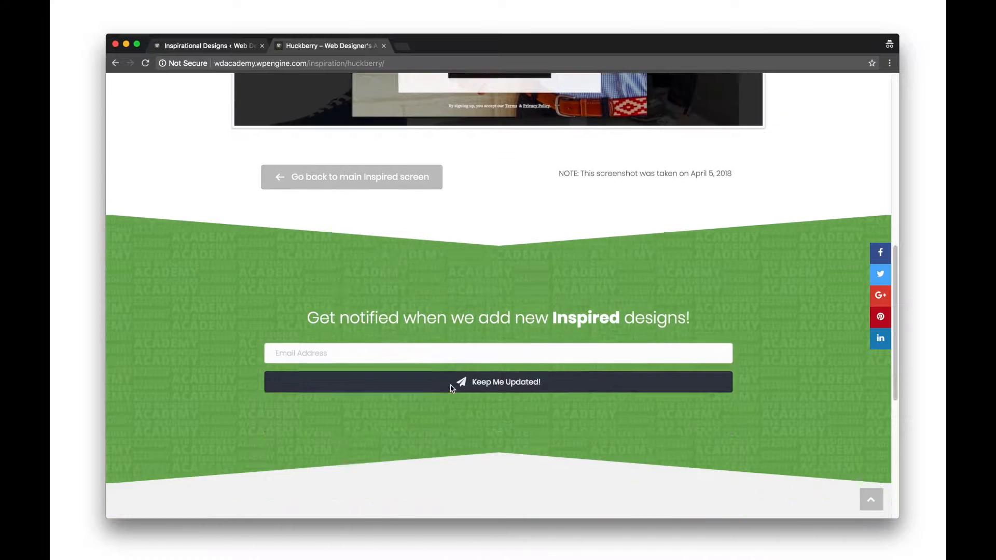
{"action": "scroll", "coordinate": [451, 387], "scroll_direction": "down", "scroll_amount": 2}
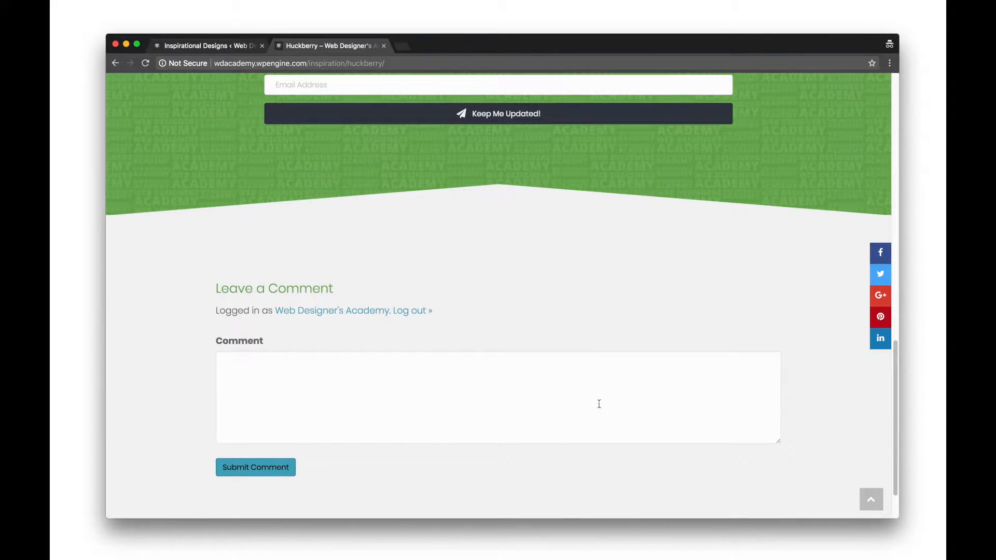
{"action": "scroll", "coordinate": [643, 376], "scroll_direction": "up", "scroll_amount": 10}
{"action": "scroll", "coordinate": [648, 379], "scroll_direction": "up", "scroll_amount": 5}
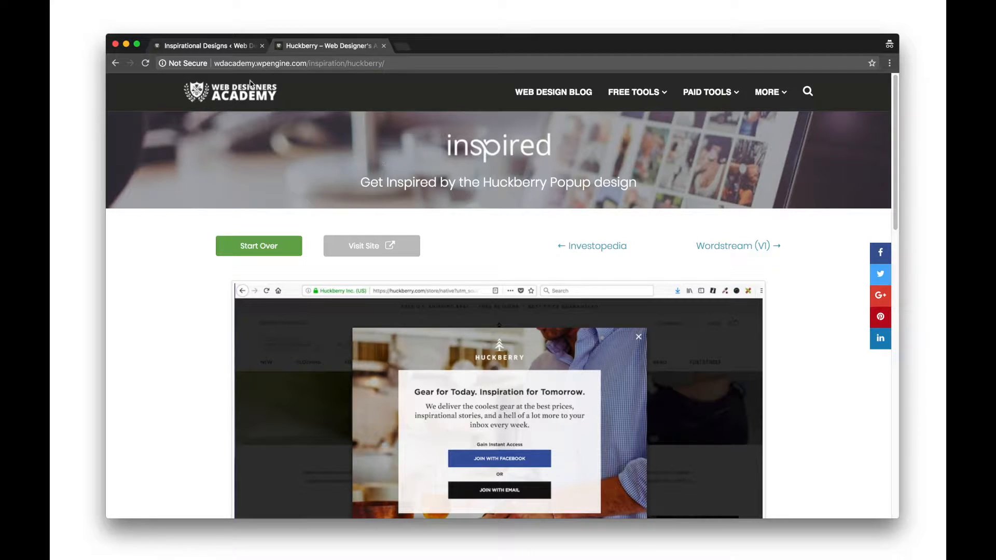
Switch to the WordPress admin list of Inspirational Designs and examine its Design Type and Design URL columns
{"action": "left_click", "coordinate": [216, 48]}
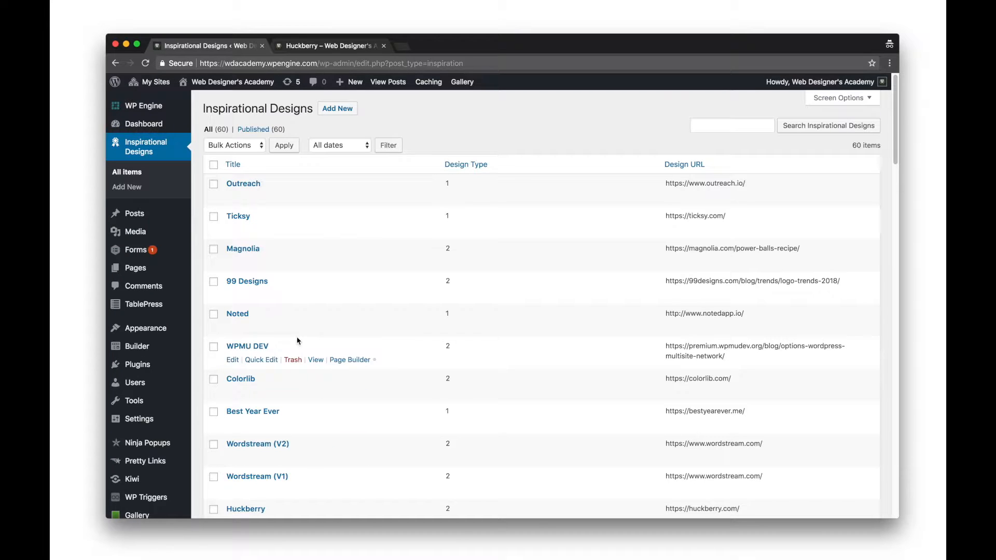
{"action": "scroll", "coordinate": [332, 363], "scroll_direction": "down", "scroll_amount": 5}
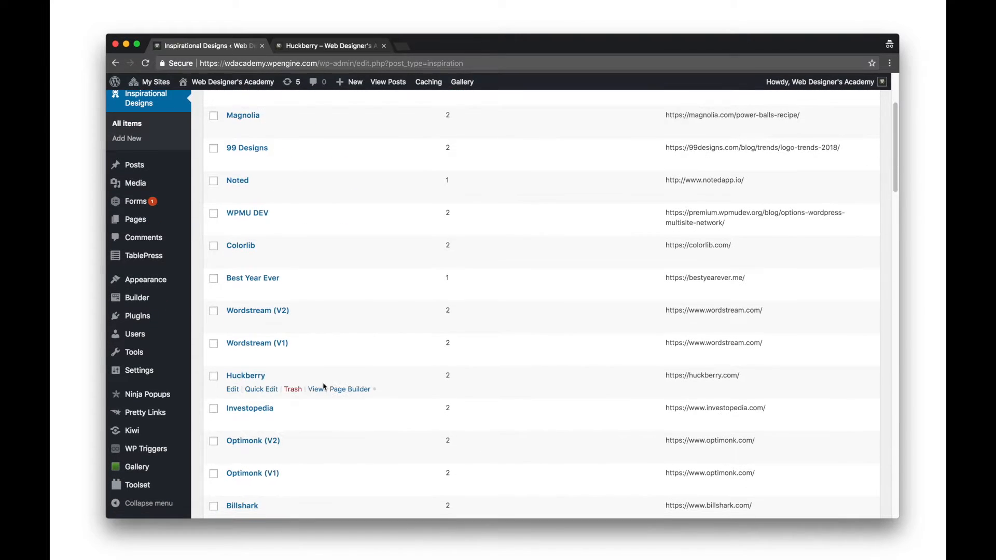
{"action": "scroll", "coordinate": [259, 384], "scroll_direction": "up", "scroll_amount": 5}
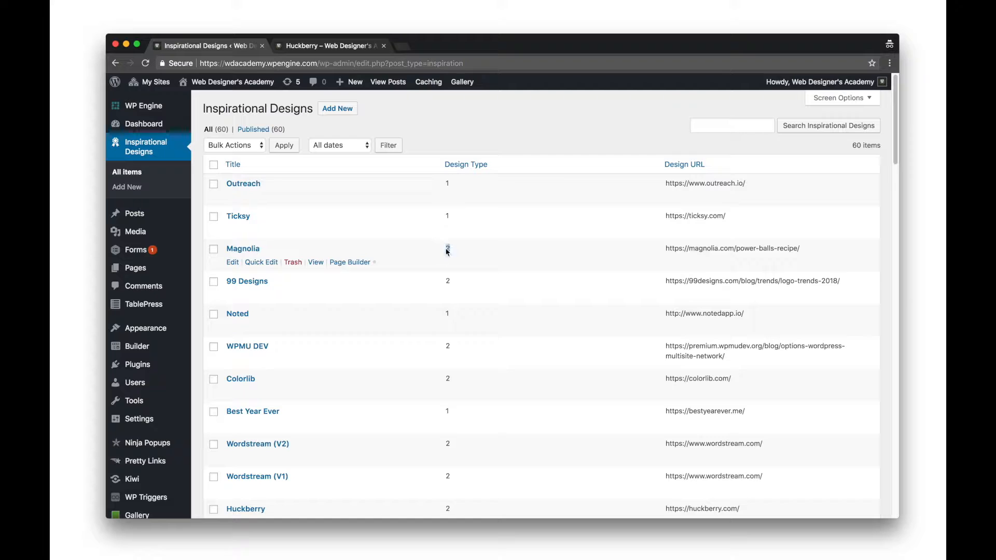
{"action": "left_click_drag", "start_coordinate": [747, 184], "coordinate": [653, 188]}
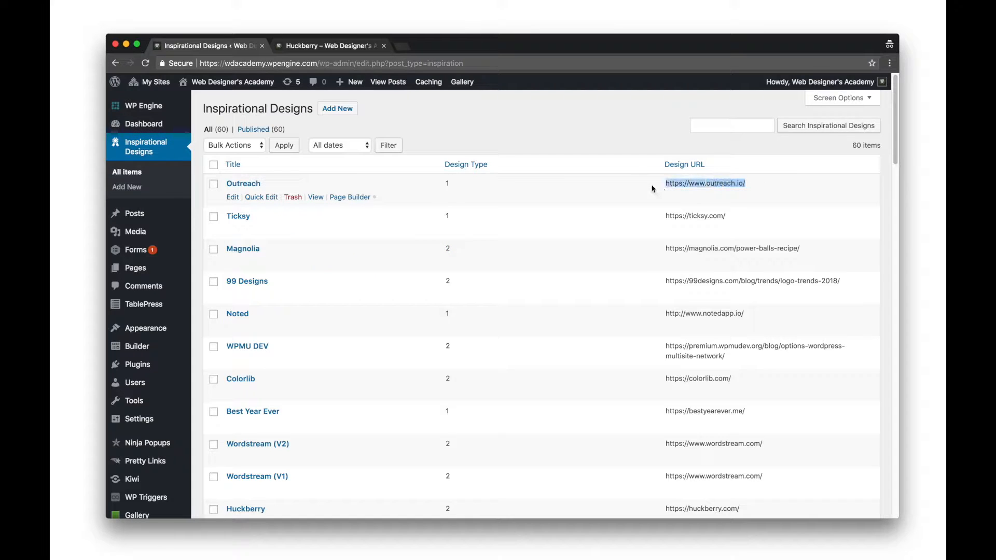
{"action": "left_click", "coordinate": [691, 184]}
{"action": "scroll", "coordinate": [356, 311], "scroll_direction": "down", "scroll_amount": 3}
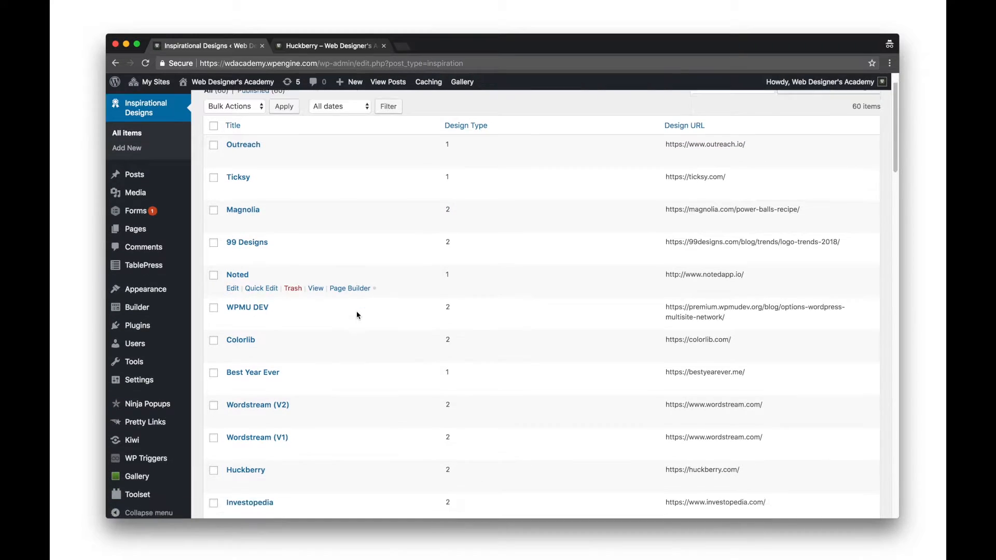
Open the Huckberry entry for editing and compare it with its public design page
{"action": "left_click", "coordinate": [250, 398]}
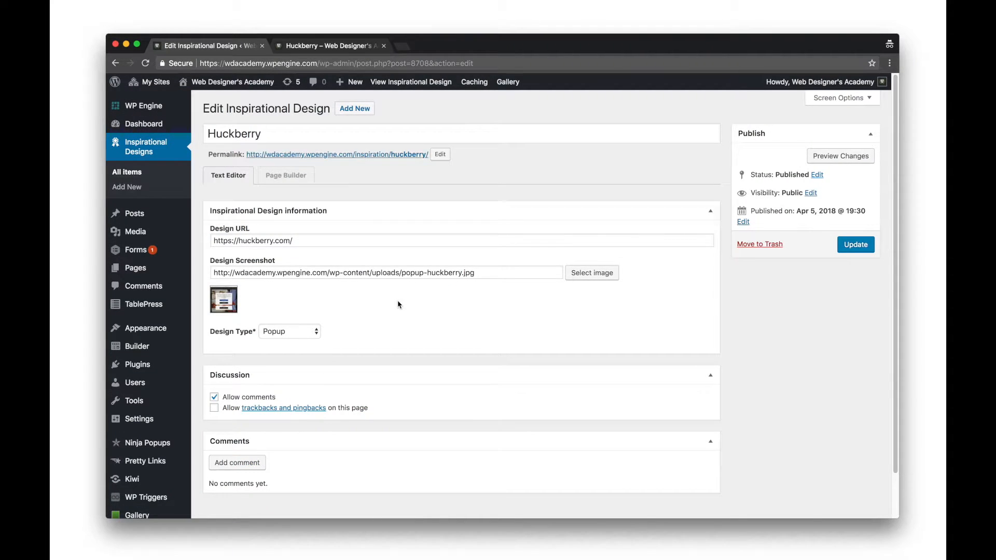
{"action": "scroll", "coordinate": [330, 234], "scroll_direction": "down", "scroll_amount": 1}
{"action": "scroll", "coordinate": [330, 235], "scroll_direction": "up", "scroll_amount": 1}
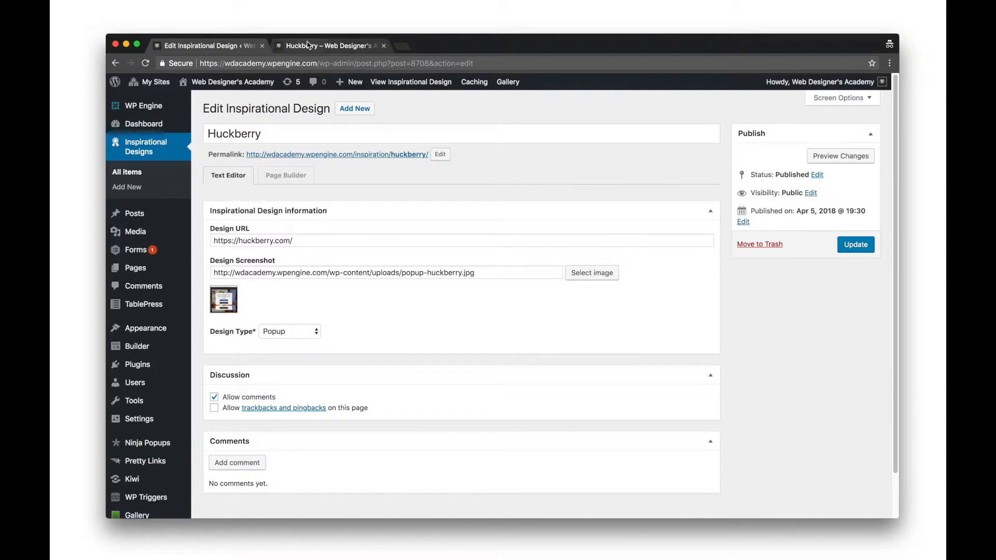
{"action": "left_click", "coordinate": [309, 46]}
{"action": "scroll", "coordinate": [167, 316], "scroll_direction": "down", "scroll_amount": 3}
{"action": "scroll", "coordinate": [169, 317], "scroll_direction": "up", "scroll_amount": 1}
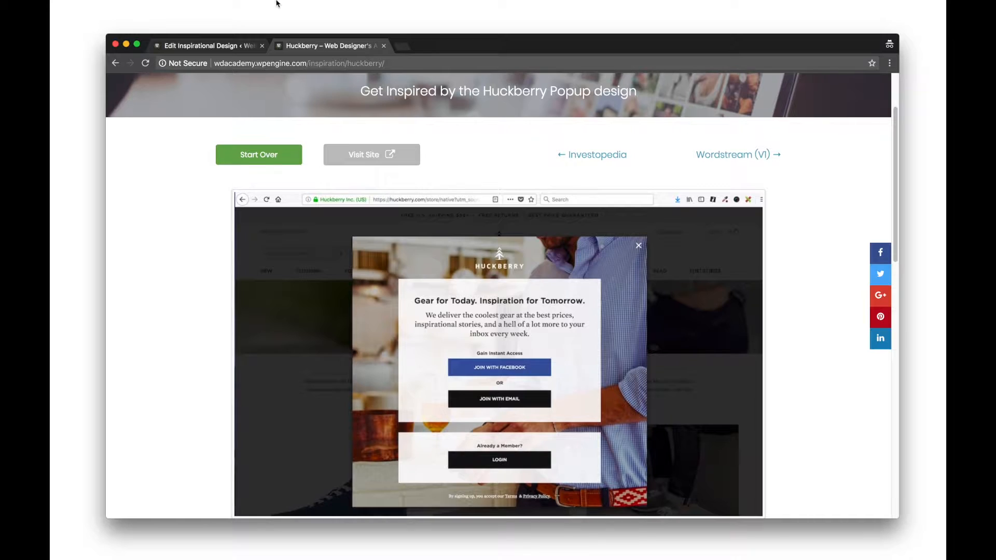
Return to the Huckberry entry and inspect its Design URL, Design Screenshot and Design Type options, keeping Popup selected
{"action": "left_click", "coordinate": [223, 46]}
{"action": "left_click", "coordinate": [300, 241]}
{"action": "left_click", "coordinate": [487, 274]}
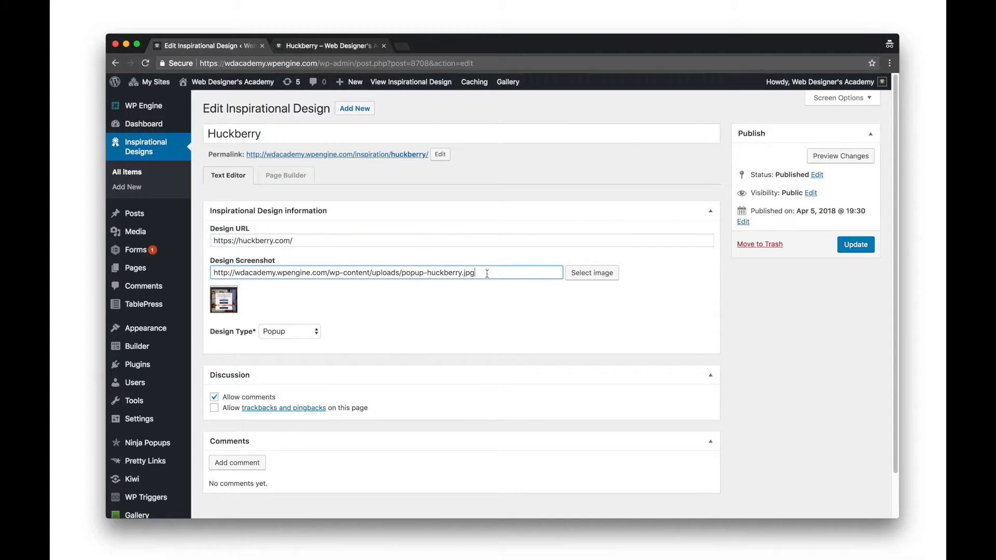
{"action": "left_click", "coordinate": [278, 336]}
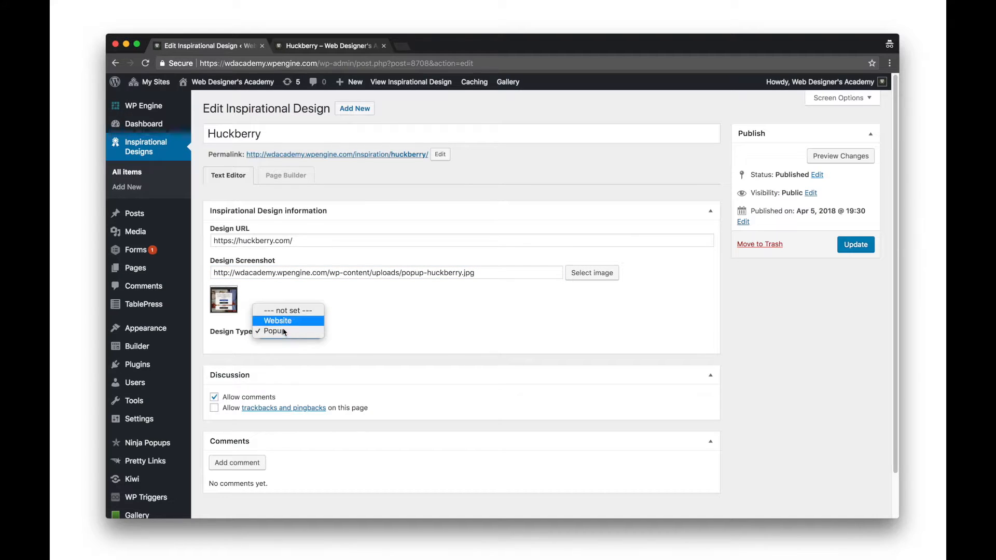
{"action": "left_click", "coordinate": [357, 340]}
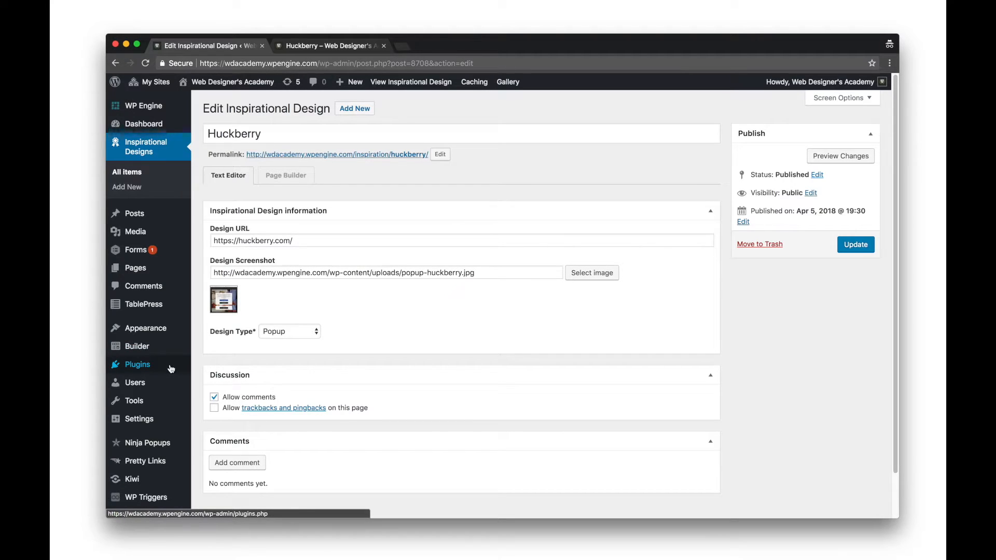
Open Toolset's Post Types list and locate the Inspirational Designs post type
{"action": "scroll", "coordinate": [169, 394], "scroll_direction": "down", "scroll_amount": 2}
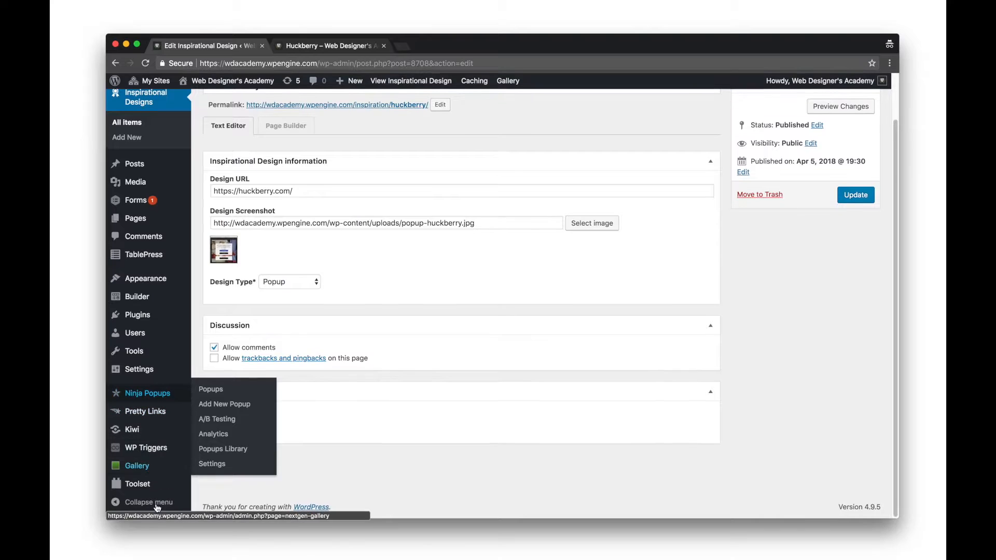
{"action": "mouse_move", "coordinate": [135, 488]}
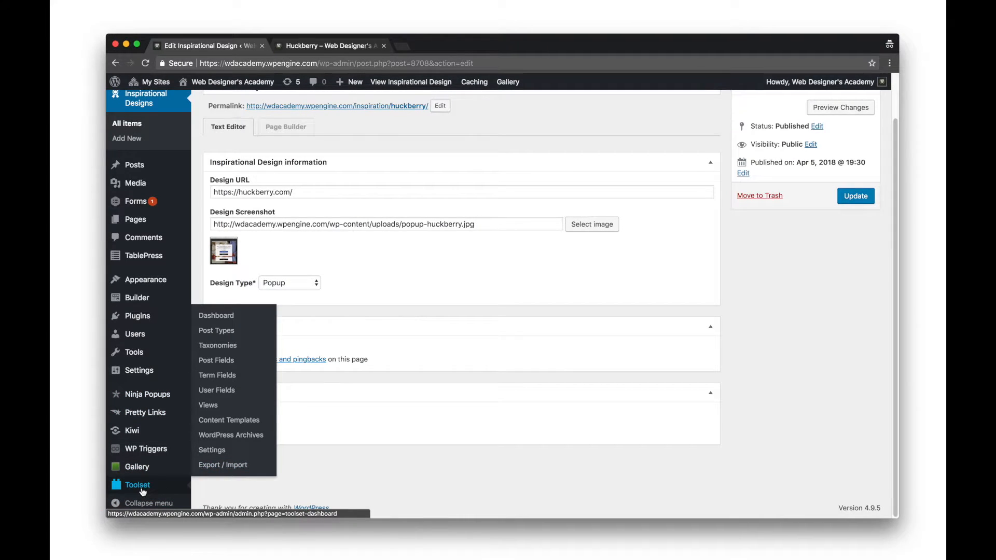
{"action": "left_click", "coordinate": [224, 338]}
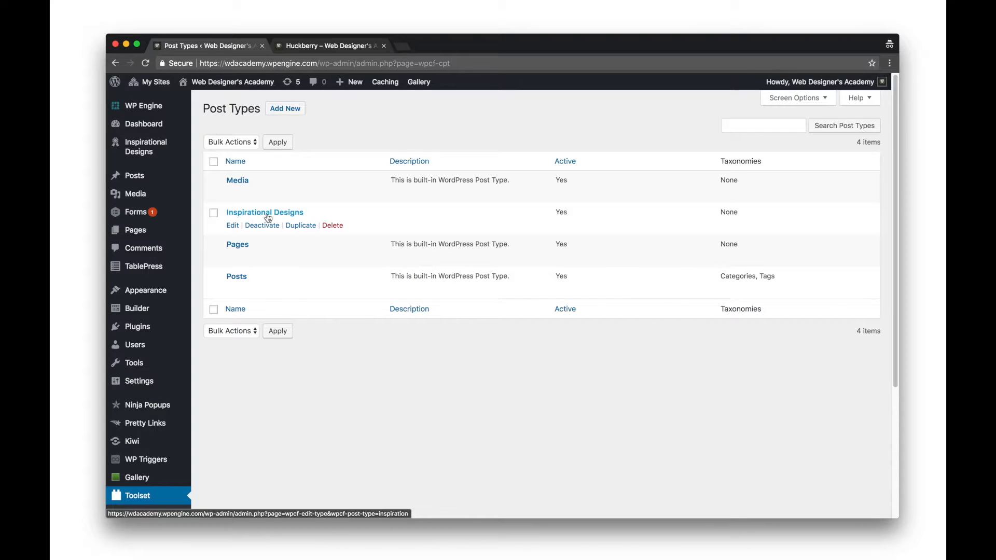
{"action": "mouse_move", "coordinate": [175, 147]}
Open the Inspirational Design information group from Toolset's Post Fields to view its custom fields
{"action": "scroll", "coordinate": [277, 373], "scroll_direction": "down", "scroll_amount": 4}
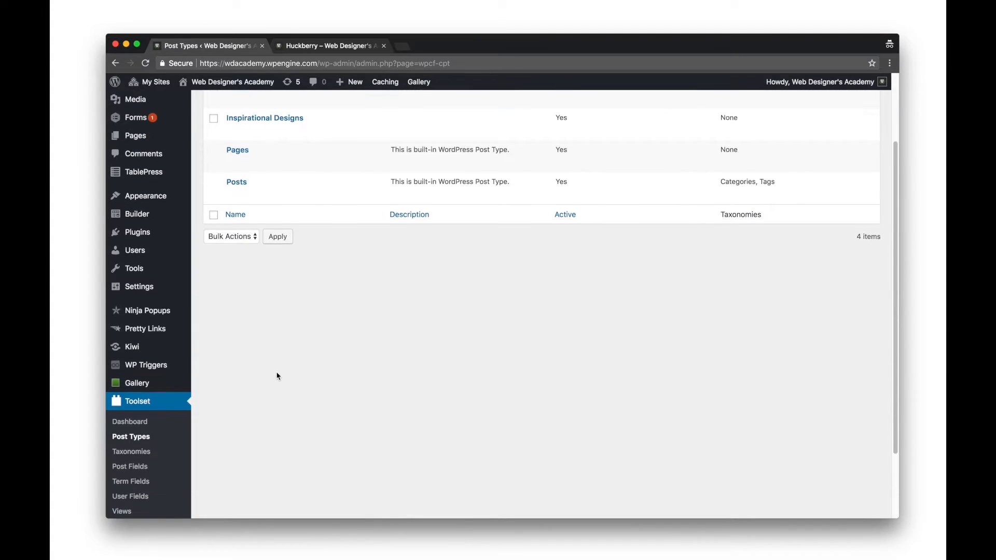
{"action": "left_click", "coordinate": [136, 456]}
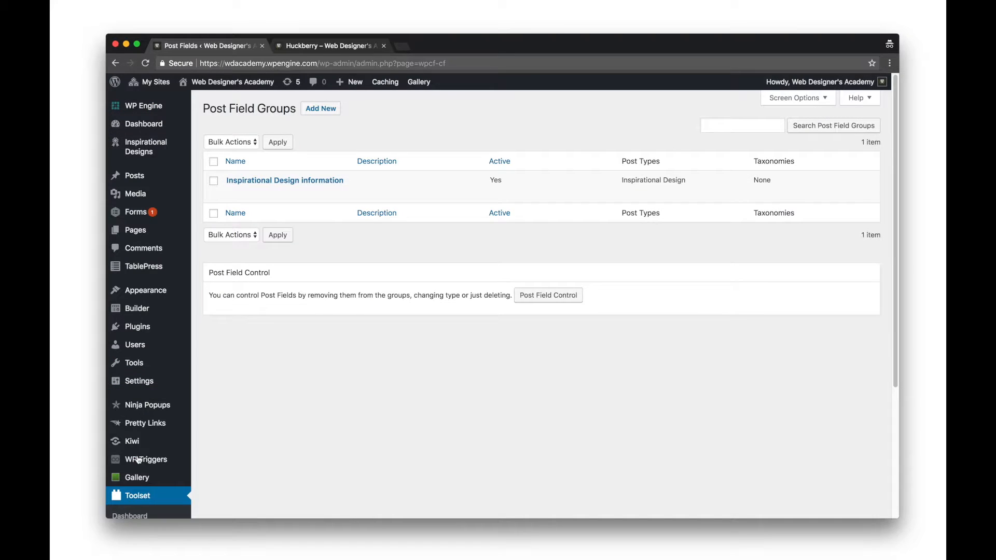
{"action": "left_click", "coordinate": [283, 181]}
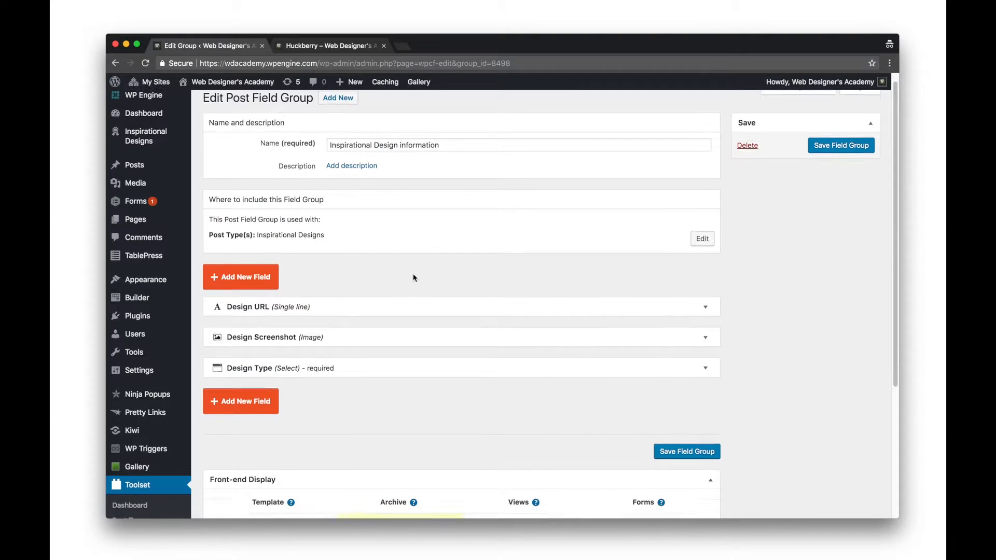
Expand the Design Type, Design Screenshot and Design URL fields in the field group to examine their types and settings
{"action": "scroll", "coordinate": [413, 273], "scroll_direction": "down", "scroll_amount": 2}
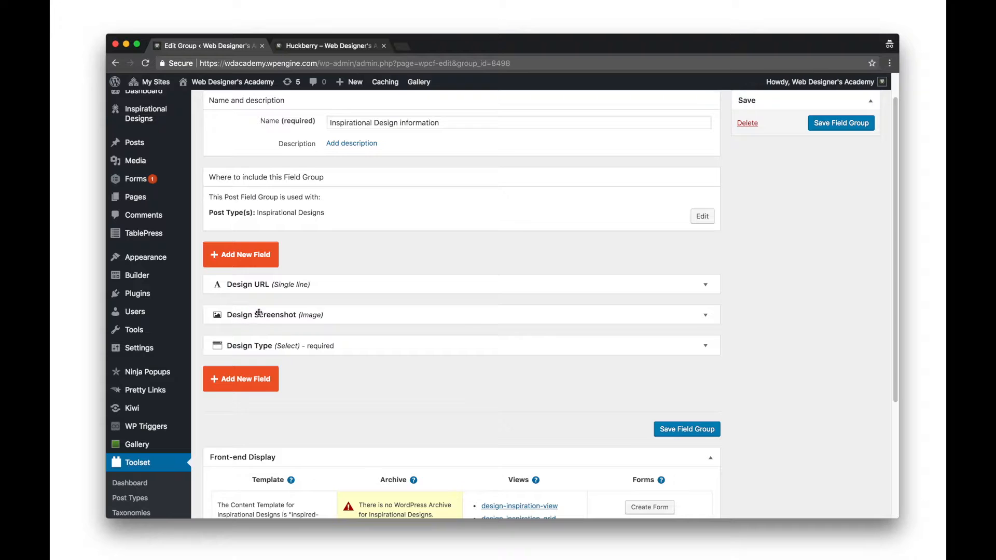
{"action": "left_click", "coordinate": [328, 347]}
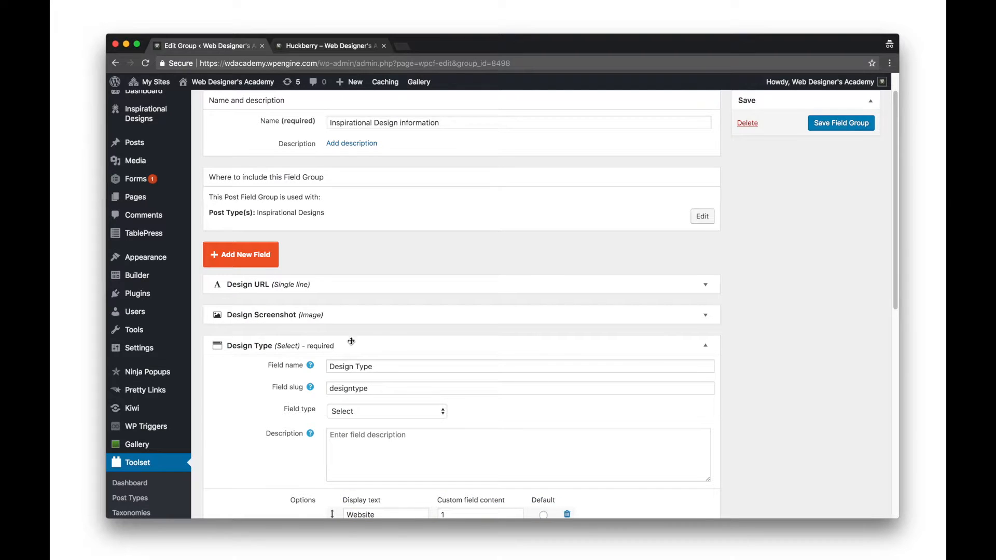
{"action": "scroll", "coordinate": [396, 334], "scroll_direction": "down", "scroll_amount": 5}
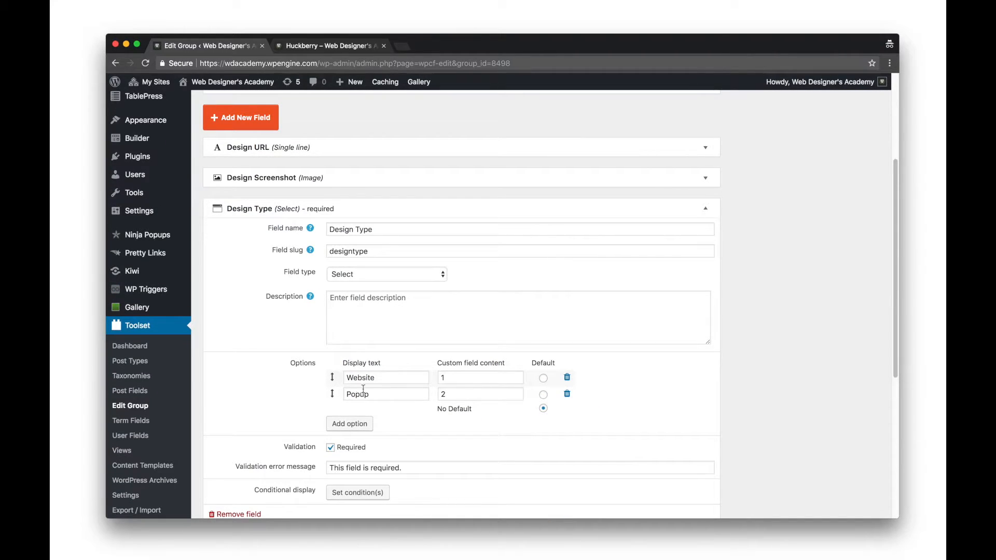
{"action": "left_click", "coordinate": [264, 178]}
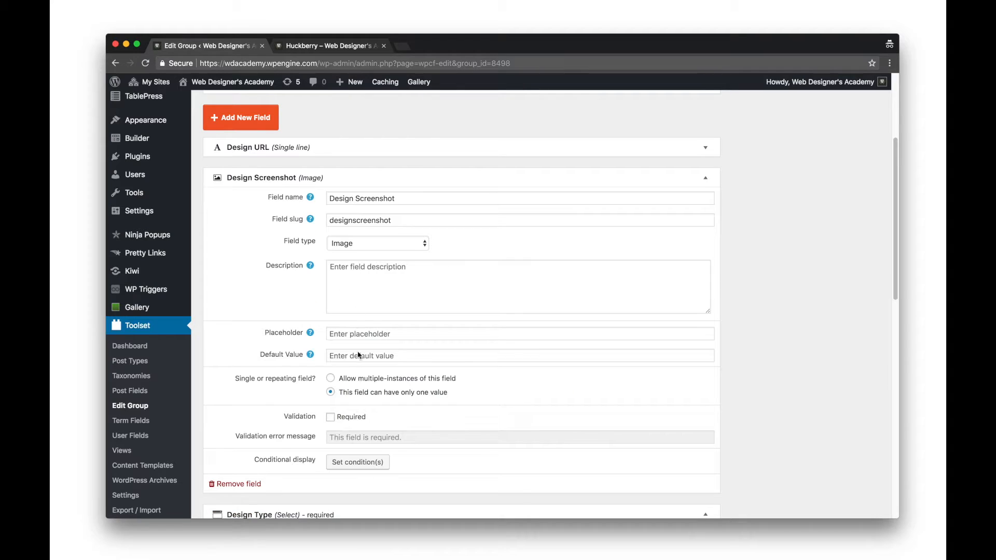
{"action": "left_click", "coordinate": [276, 147]}
{"action": "scroll", "coordinate": [314, 251], "scroll_direction": "up", "scroll_amount": 5}
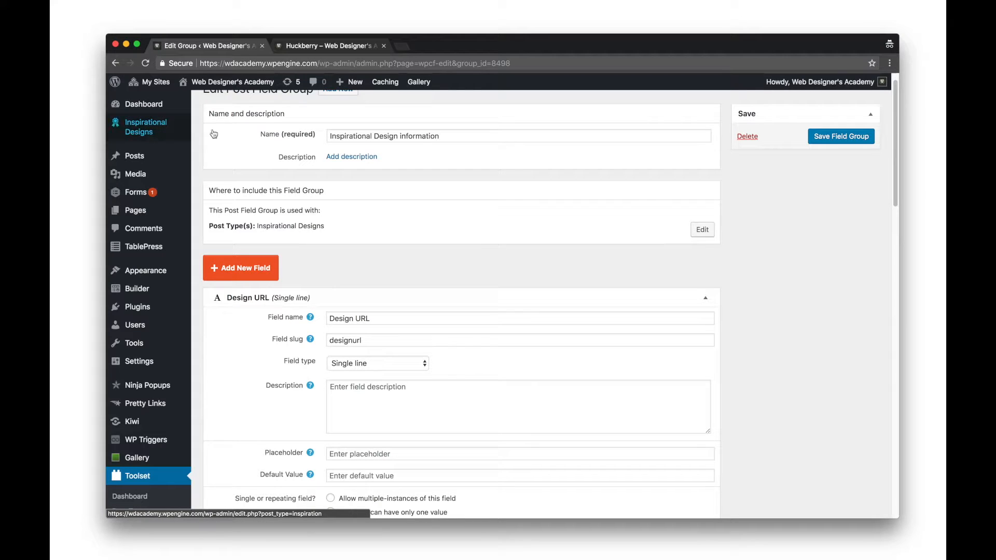
Check the header area of the public Huckberry design page, and return to the field group editor
{"action": "left_click", "coordinate": [326, 45]}
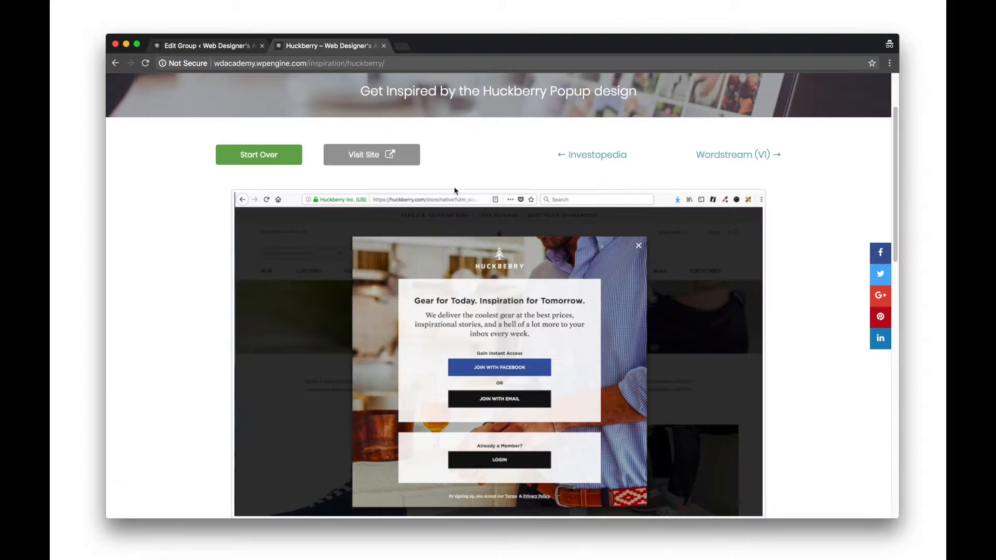
{"action": "scroll", "coordinate": [610, 190], "scroll_direction": "up", "scroll_amount": 3}
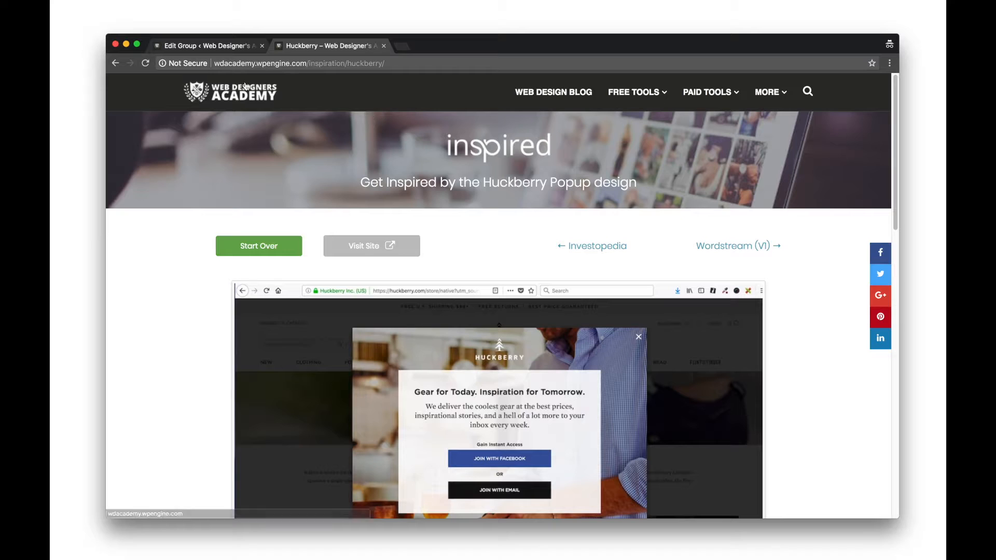
{"action": "left_click", "coordinate": [214, 49]}
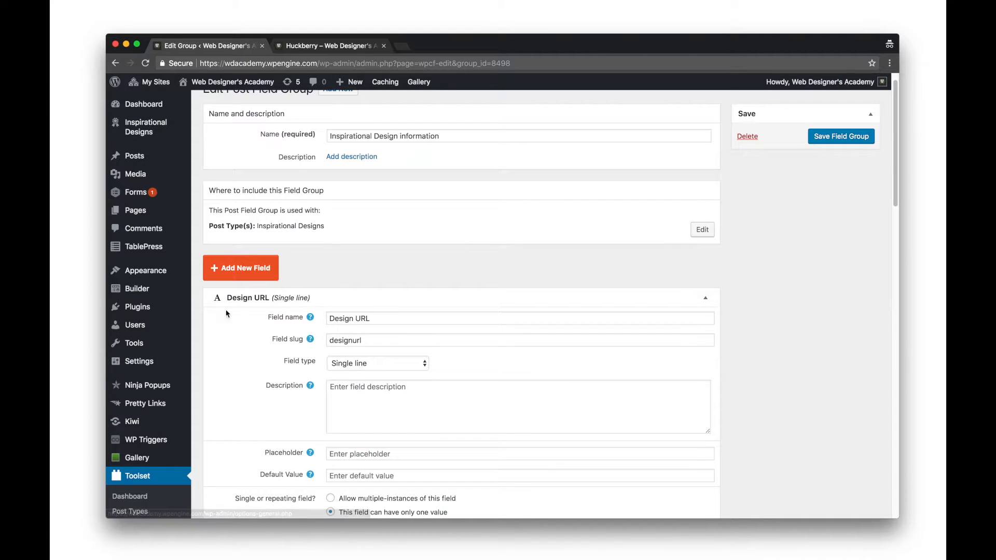
Open the WDA Inspired Template from Builder's Theme Layouts with Page Builder in a new browser tab
{"action": "mouse_move", "coordinate": [155, 289]}
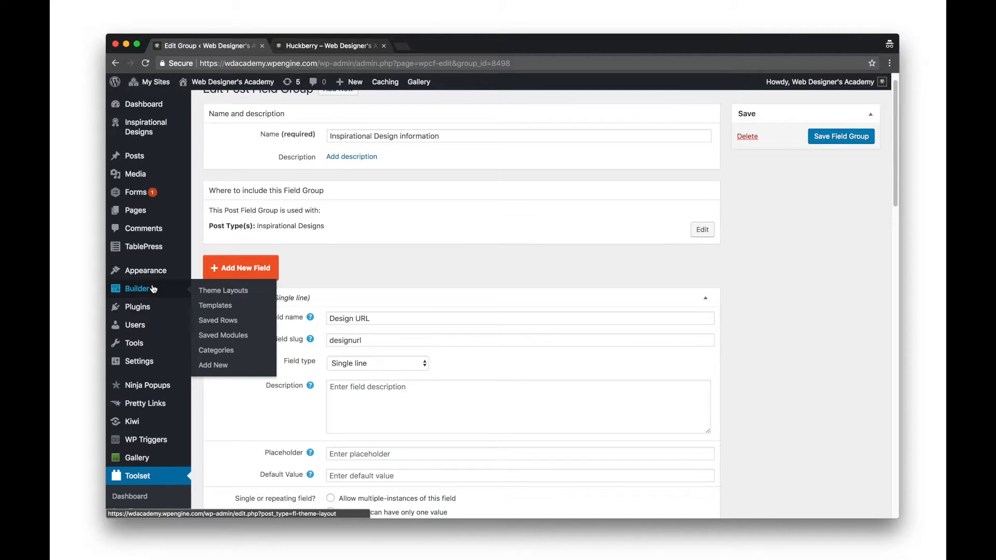
{"action": "left_click", "coordinate": [217, 291]}
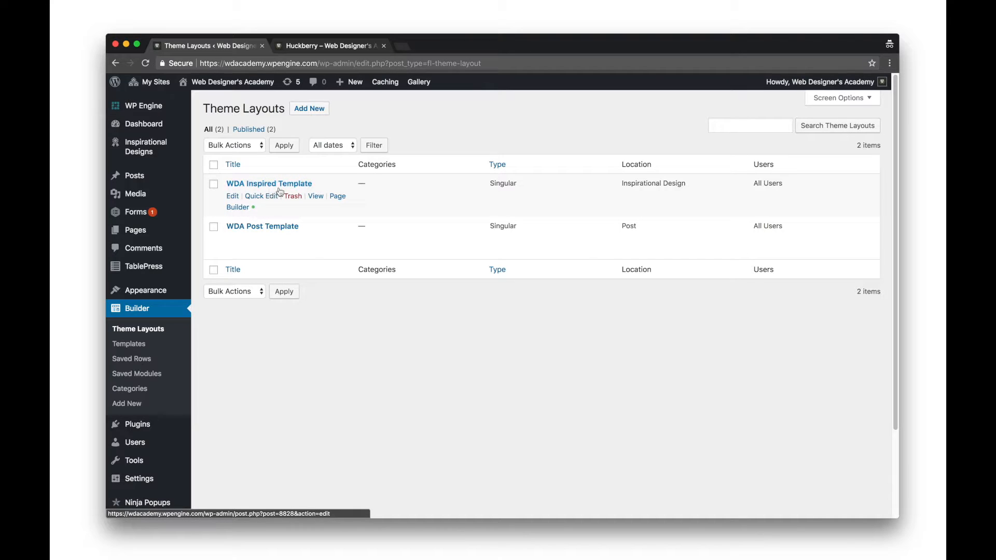
{"action": "right_click", "coordinate": [238, 210]}
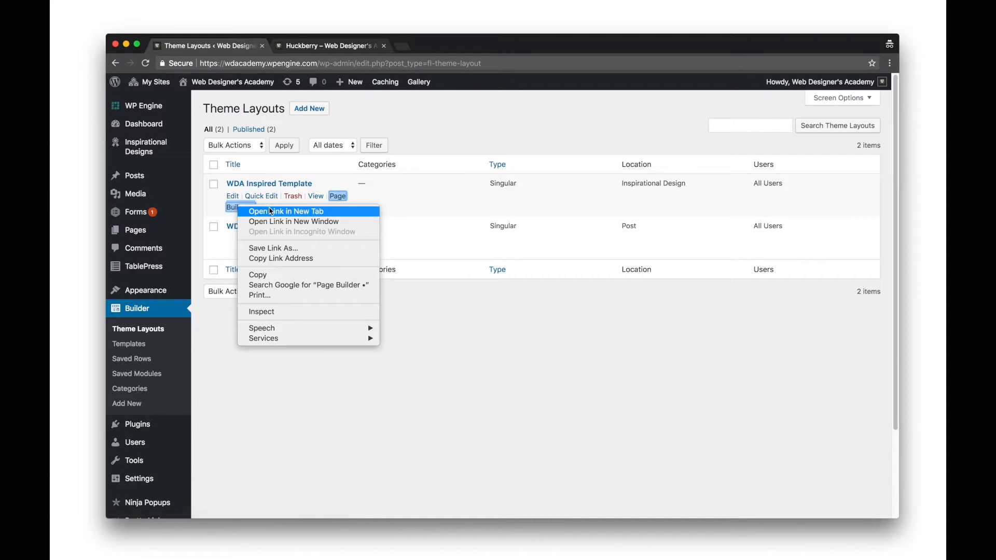
{"action": "left_click", "coordinate": [268, 212]}
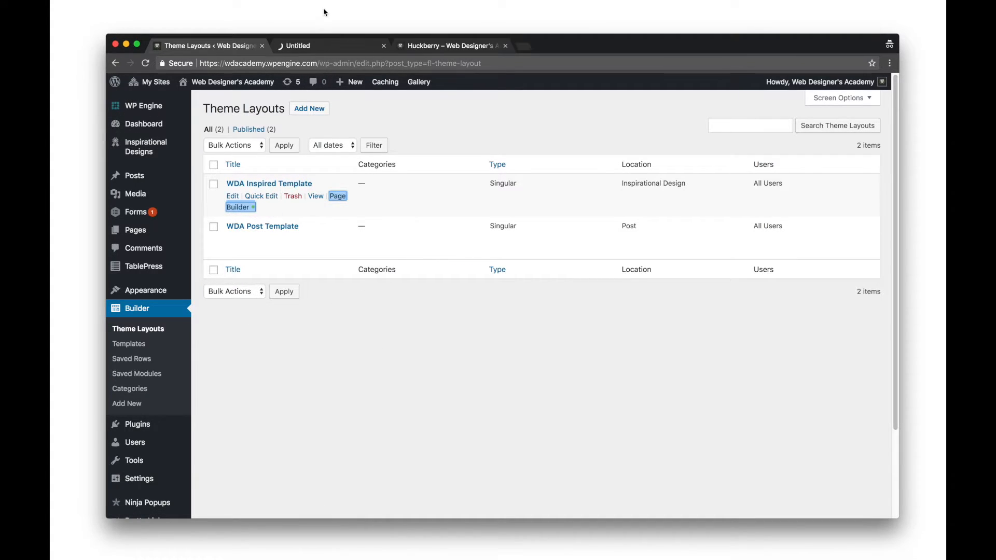
{"action": "left_click", "coordinate": [322, 47]}
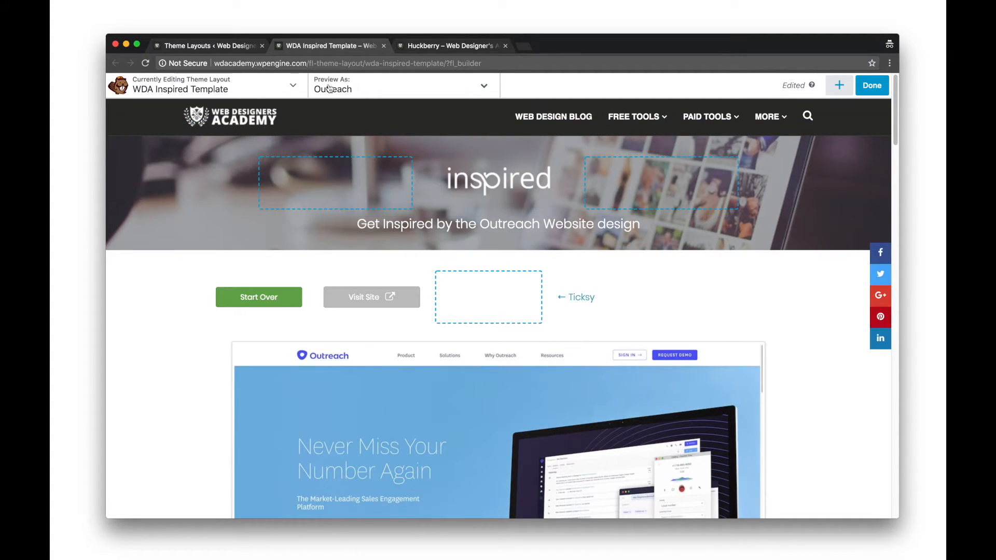
Set the template preview to the ToDoIst inspirational design and review the resulting page layout
{"action": "left_click", "coordinate": [483, 87]}
{"action": "left_click", "coordinate": [398, 141]}
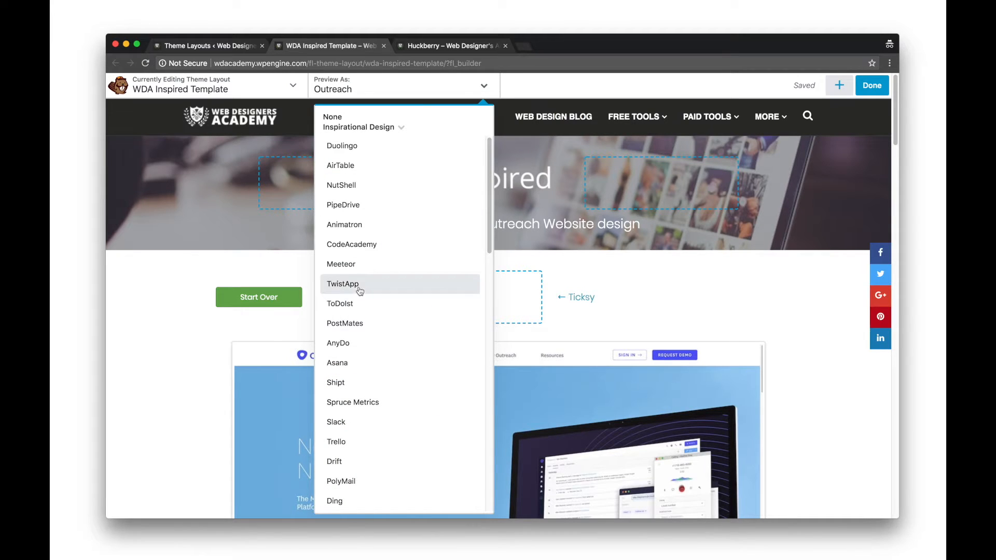
{"action": "left_click", "coordinate": [357, 305]}
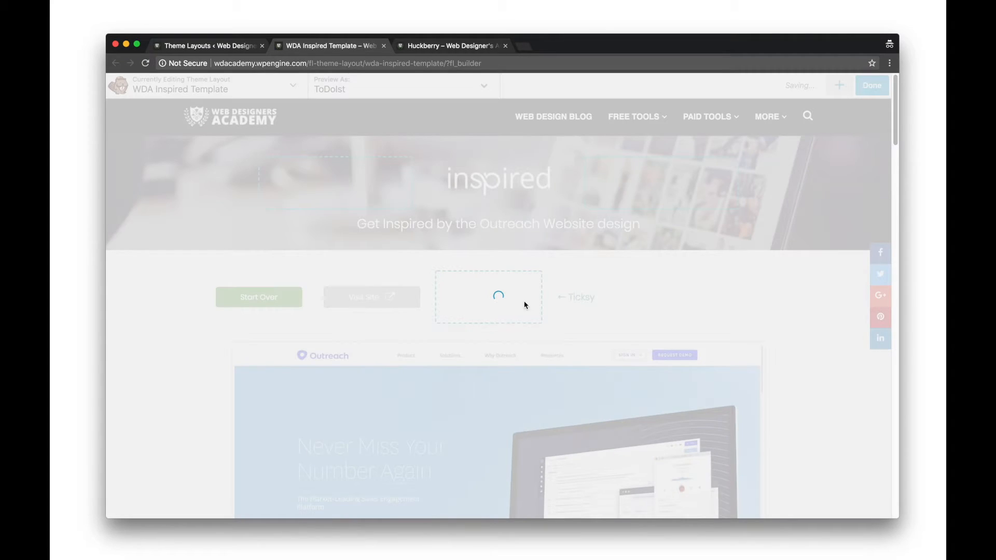
{"action": "left_click", "coordinate": [575, 184]}
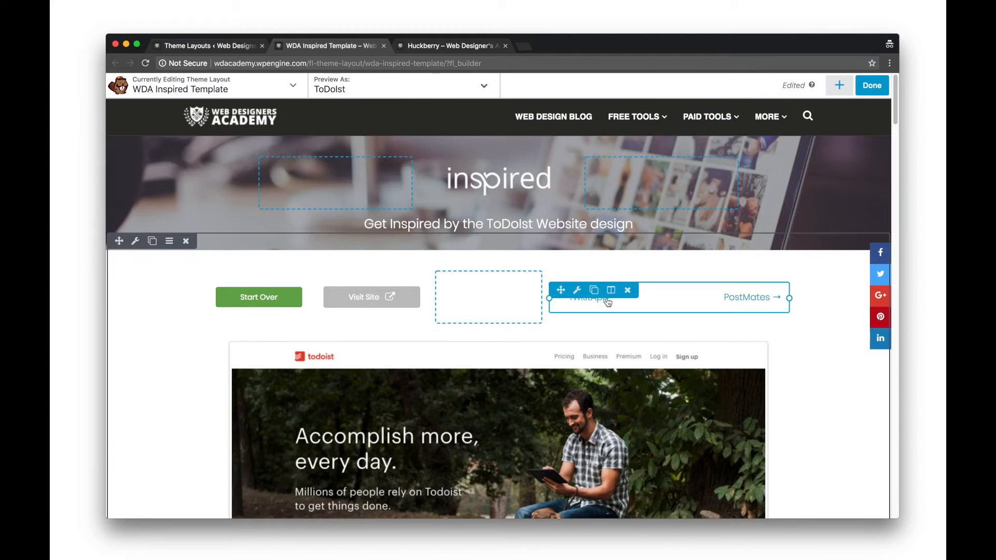
{"action": "scroll", "coordinate": [607, 308], "scroll_direction": "down", "scroll_amount": 5}
{"action": "scroll", "coordinate": [420, 369], "scroll_direction": "down", "scroll_amount": 8}
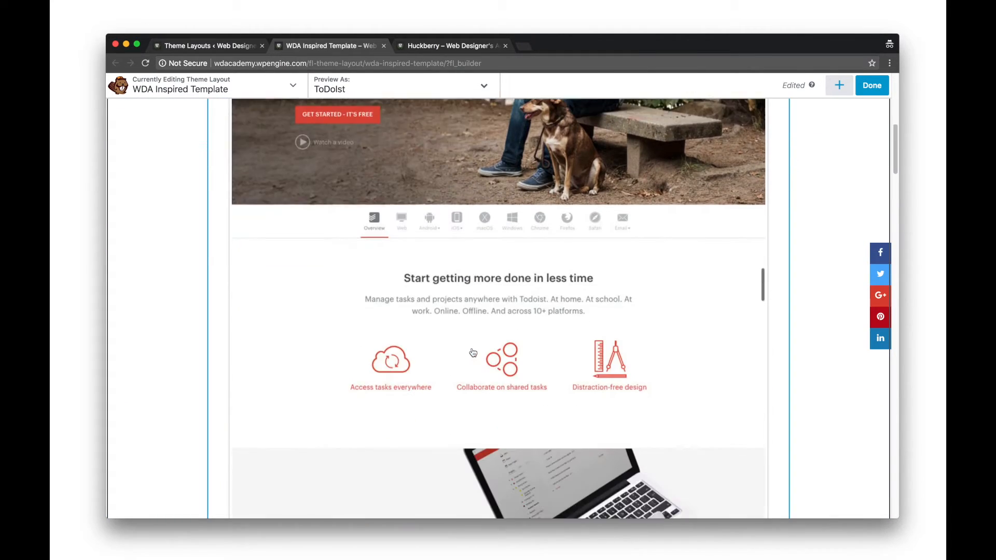
{"action": "scroll", "coordinate": [567, 357], "scroll_direction": "up", "scroll_amount": 11}
{"action": "scroll", "coordinate": [567, 357], "scroll_direction": "up", "scroll_amount": 2}
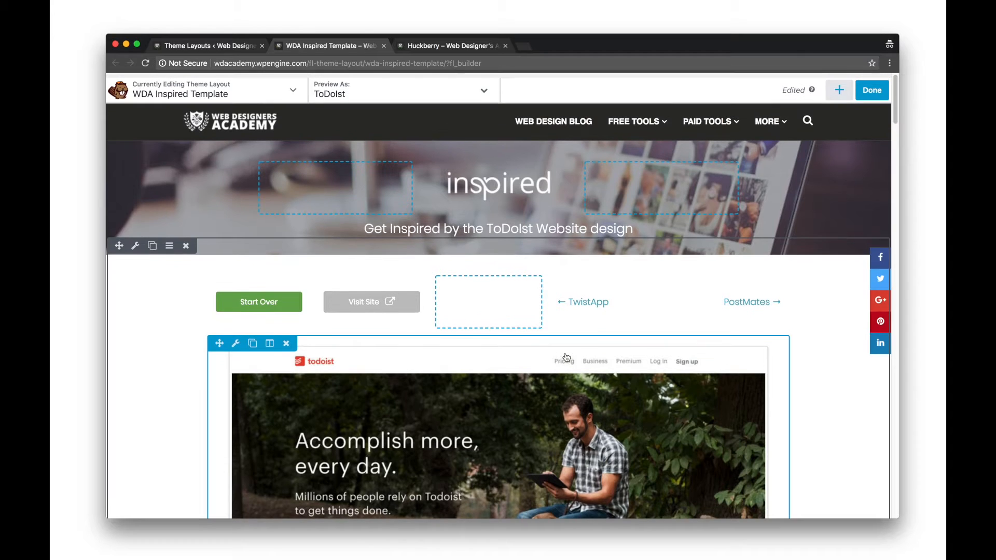
Examine the heading module's post title and designtype shortcodes against the rendered heading, and close its settings without saving
{"action": "left_click", "coordinate": [510, 227]}
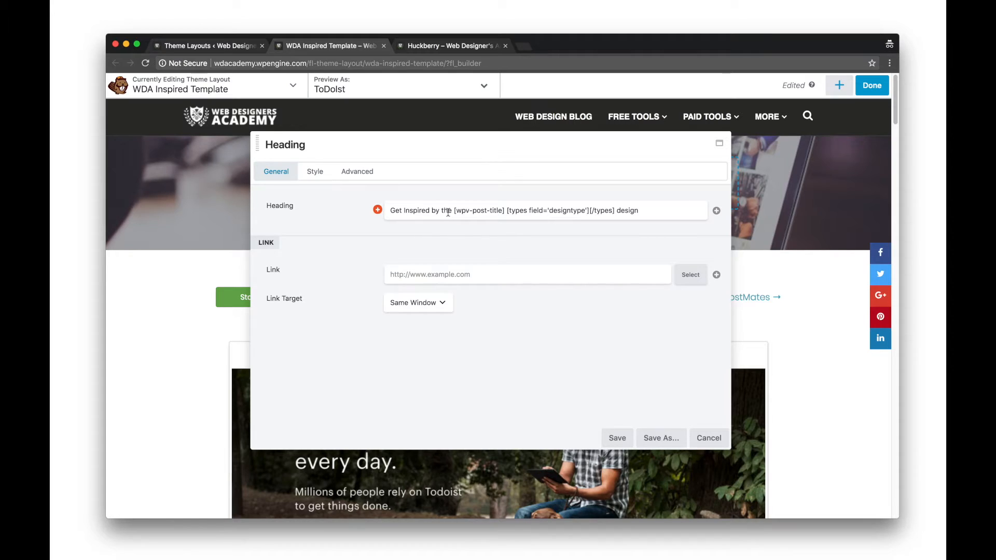
{"action": "left_click_drag", "start_coordinate": [454, 211], "coordinate": [506, 211]}
{"action": "left_click", "coordinate": [505, 210]}
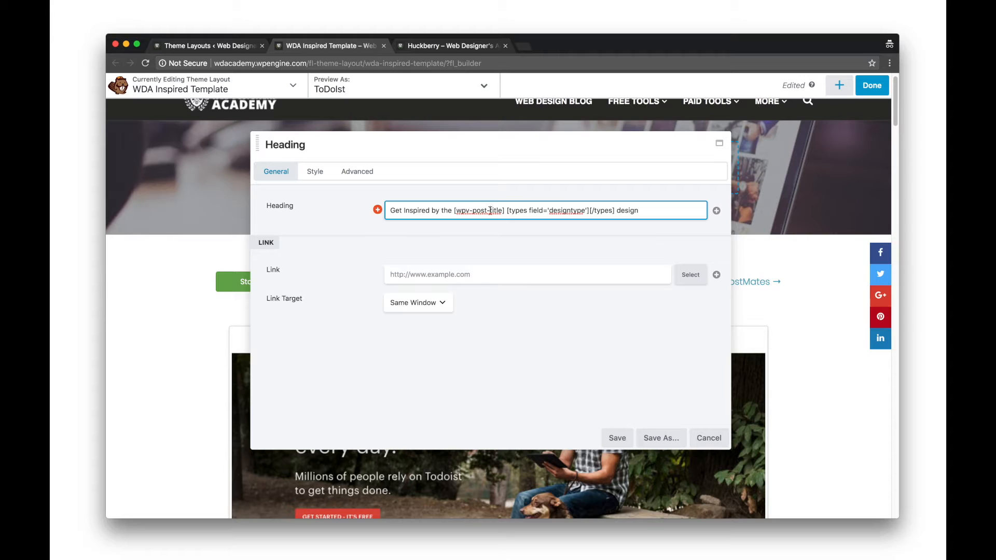
{"action": "left_click_drag", "start_coordinate": [505, 210], "coordinate": [454, 210]}
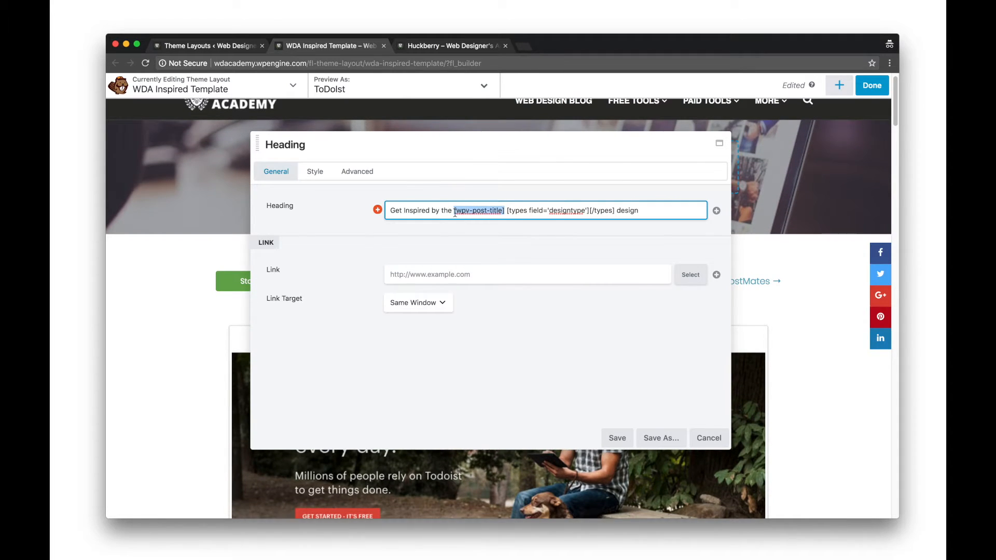
{"action": "left_click_drag", "start_coordinate": [462, 146], "coordinate": [462, 272]}
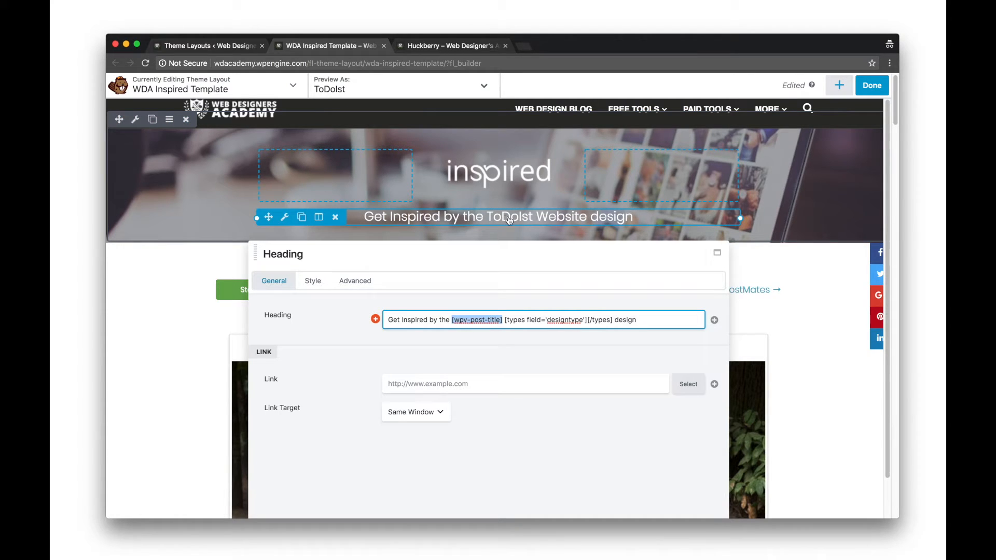
{"action": "left_click_drag", "start_coordinate": [559, 261], "coordinate": [565, 156]}
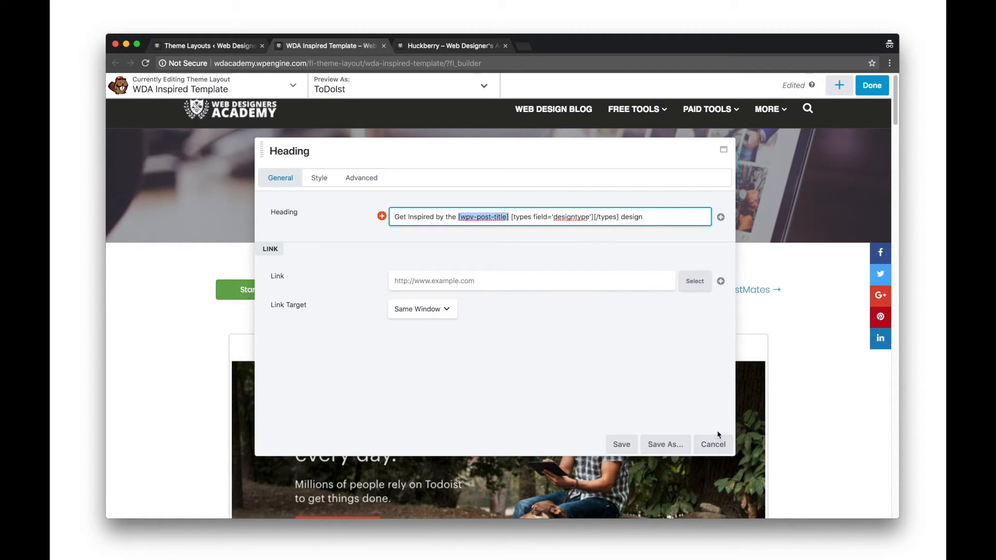
{"action": "left_click", "coordinate": [721, 450]}
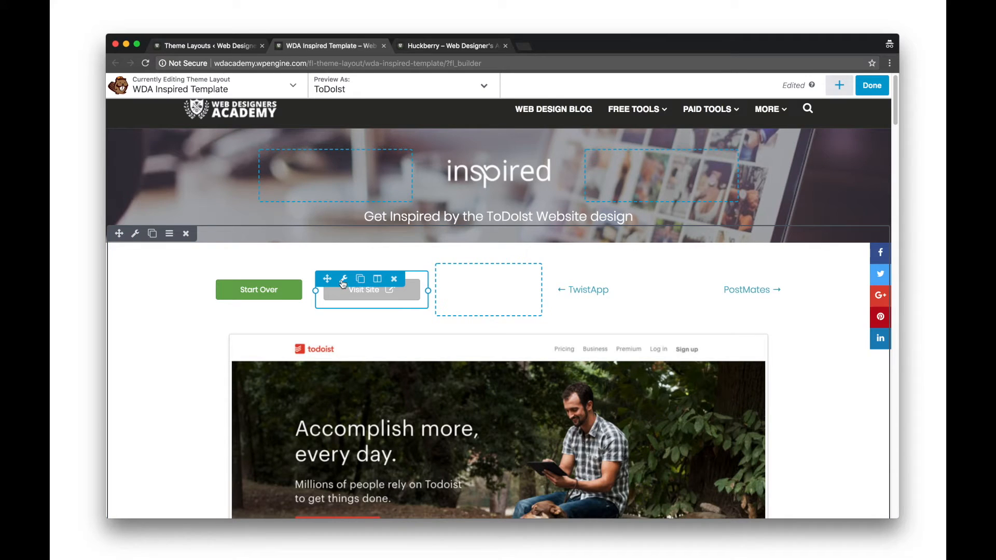
Examine the Visit Site button's link shortcode and the design screenshot module's shortcode, closing both settings without saving
{"action": "left_click", "coordinate": [343, 281]}
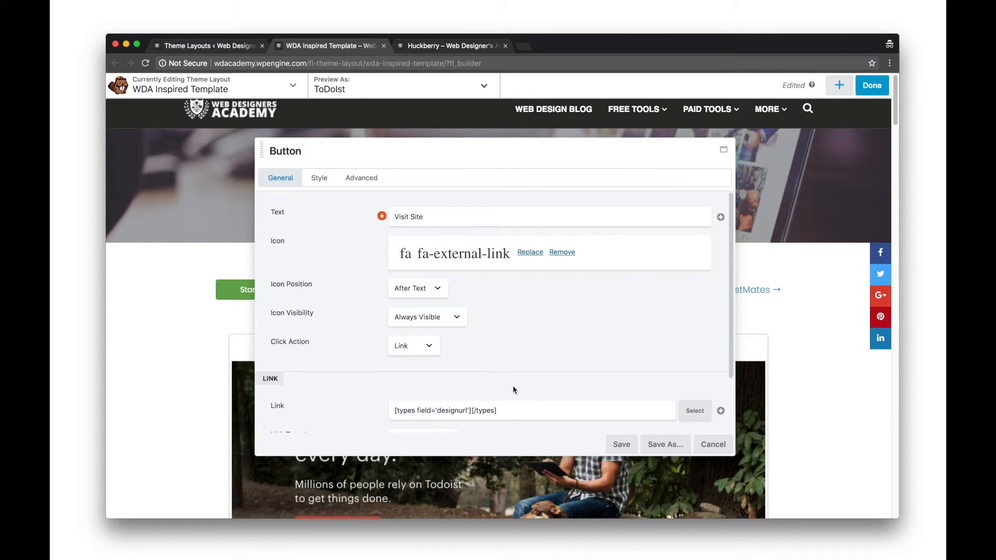
{"action": "scroll", "coordinate": [513, 390], "scroll_direction": "down", "scroll_amount": 1}
{"action": "left_click_drag", "start_coordinate": [425, 381], "coordinate": [467, 380]}
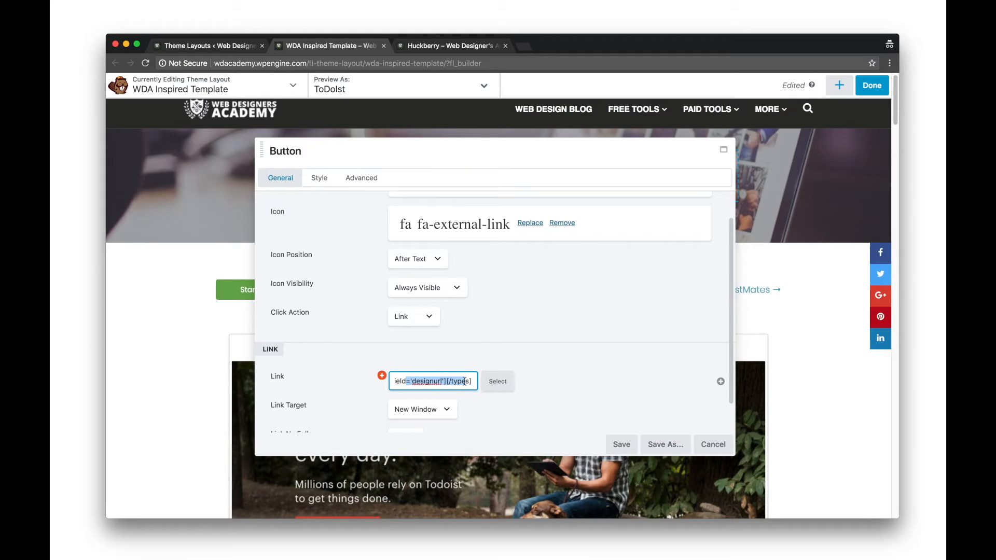
{"action": "left_click", "coordinate": [462, 382]}
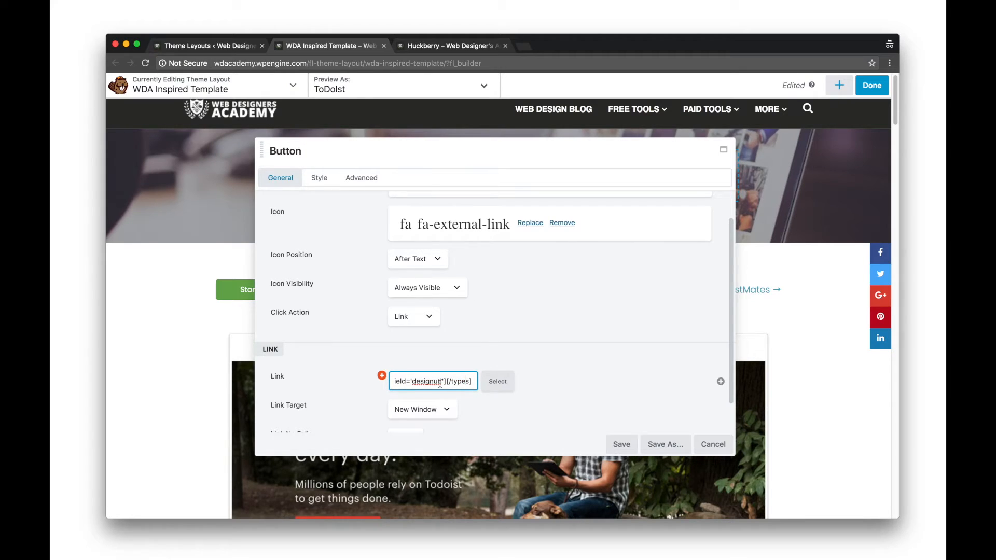
{"action": "left_click", "coordinate": [706, 444]}
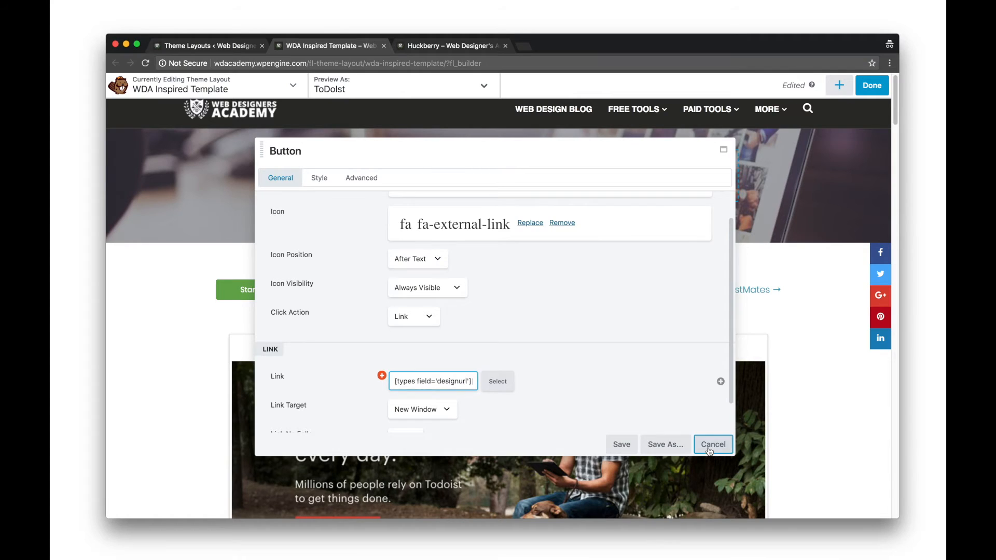
{"action": "left_click", "coordinate": [542, 404]}
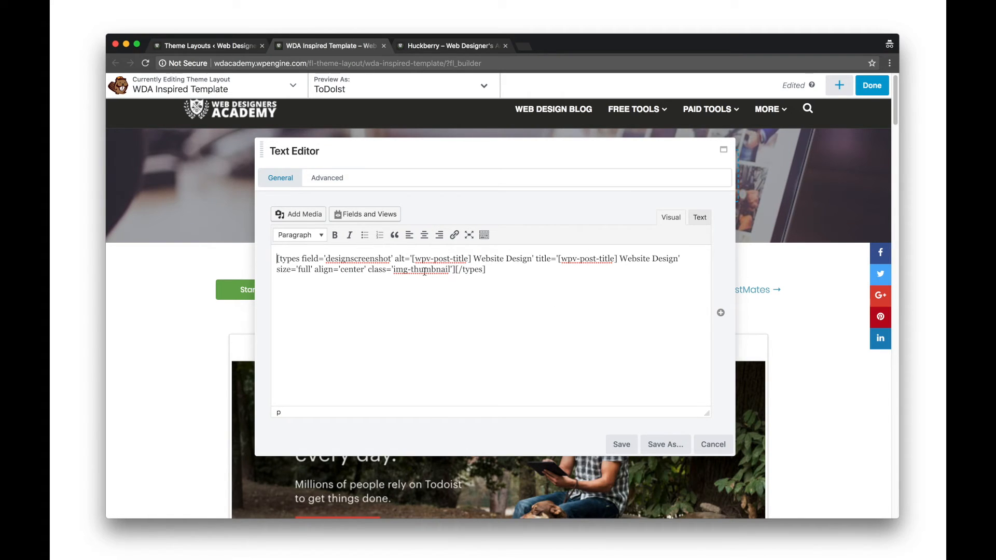
{"action": "left_click", "coordinate": [720, 447]}
Examine the post date shortcode in the screenshot note below the design, cancel its settings, and view the notification signup row
{"action": "scroll", "coordinate": [721, 450], "scroll_direction": "down", "scroll_amount": 10}
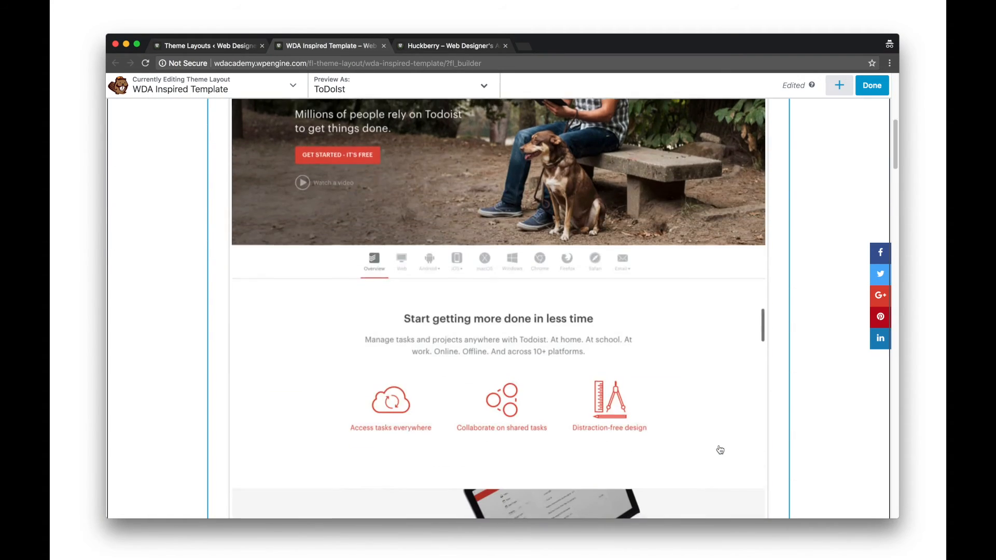
{"action": "scroll", "coordinate": [721, 450], "scroll_direction": "down", "scroll_amount": 15}
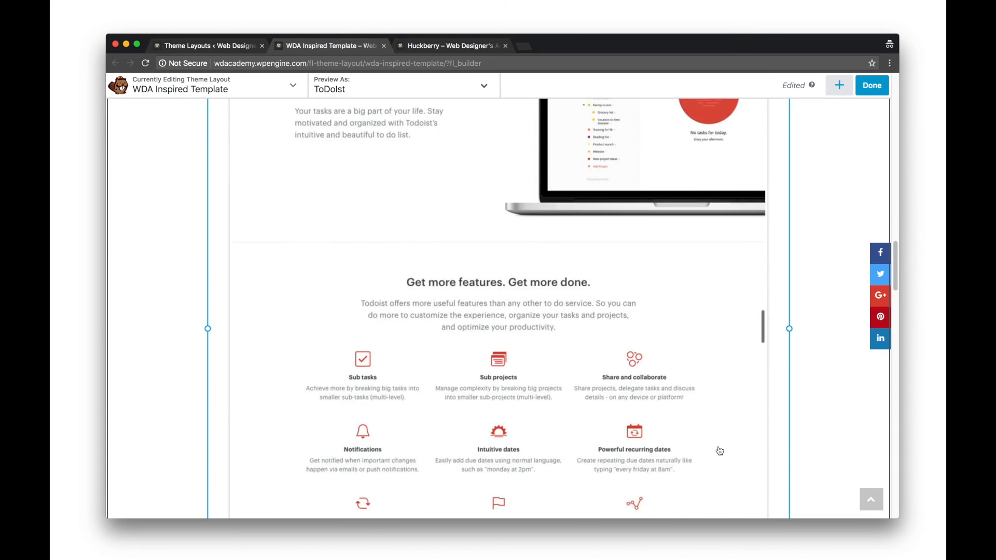
{"action": "scroll", "coordinate": [720, 451], "scroll_direction": "down", "scroll_amount": 20}
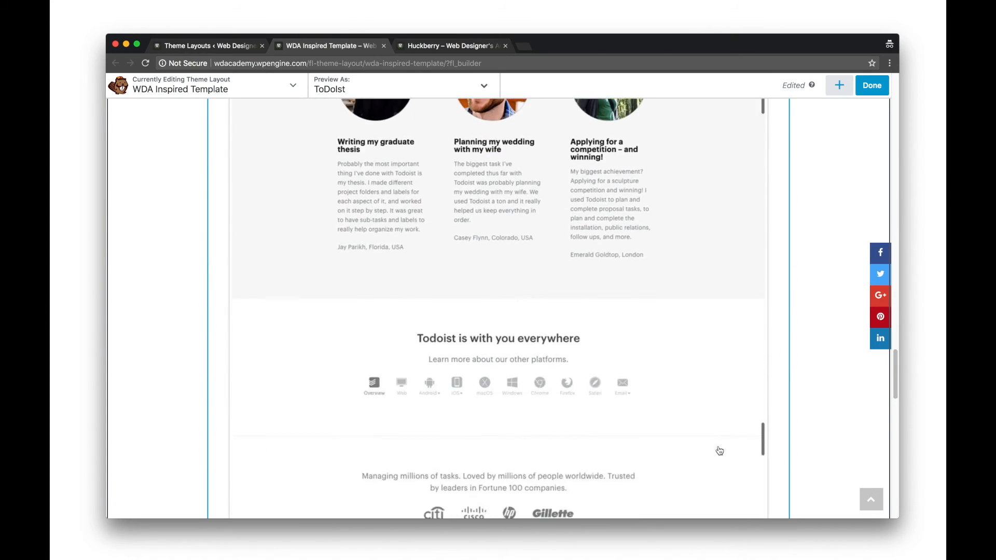
{"action": "scroll", "coordinate": [721, 451], "scroll_direction": "down", "scroll_amount": 10}
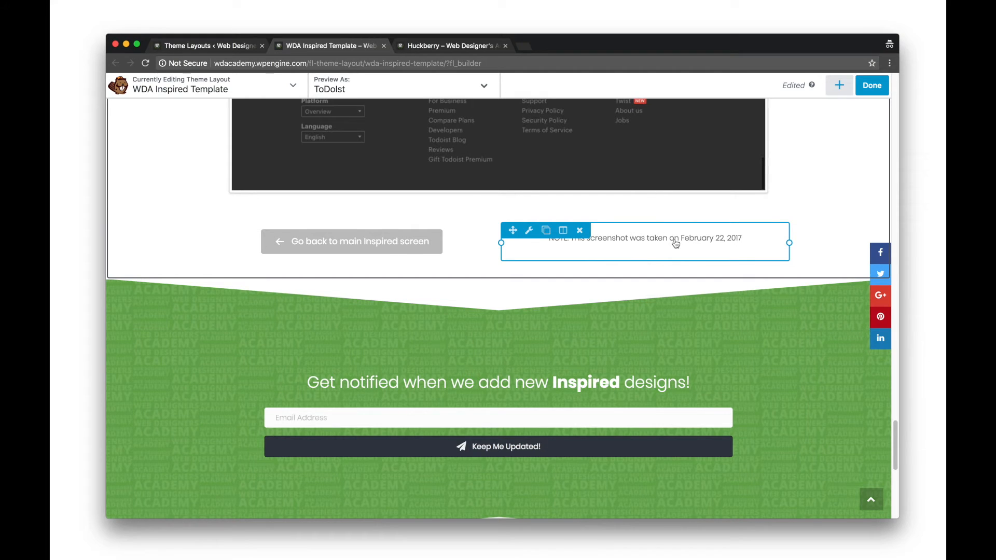
{"action": "left_click", "coordinate": [707, 241]}
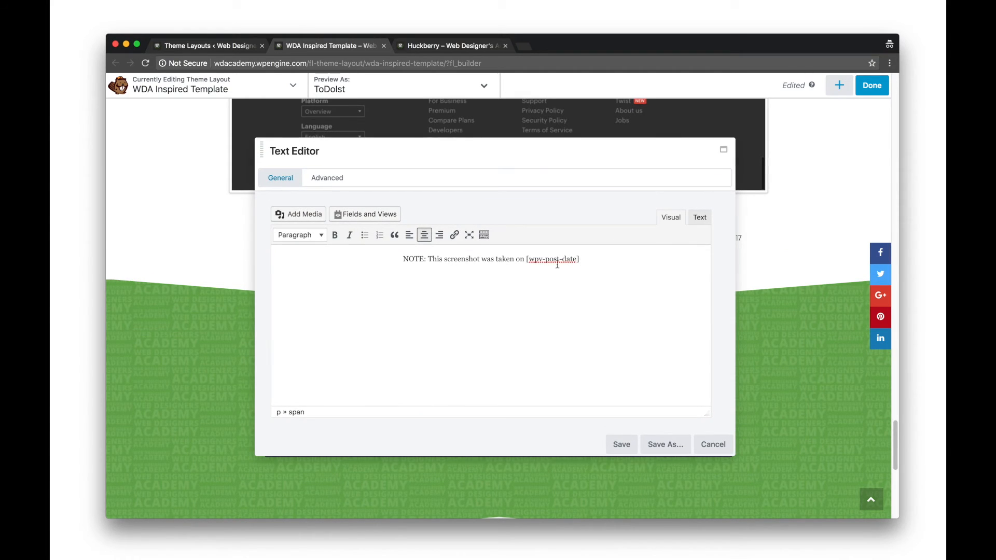
{"action": "left_click_drag", "start_coordinate": [526, 259], "coordinate": [580, 259]}
{"action": "left_click", "coordinate": [581, 259]}
{"action": "left_click", "coordinate": [711, 444]}
{"action": "mouse_move", "coordinate": [287, 373]}
{"action": "scroll", "coordinate": [287, 373], "scroll_direction": "down", "scroll_amount": 3}
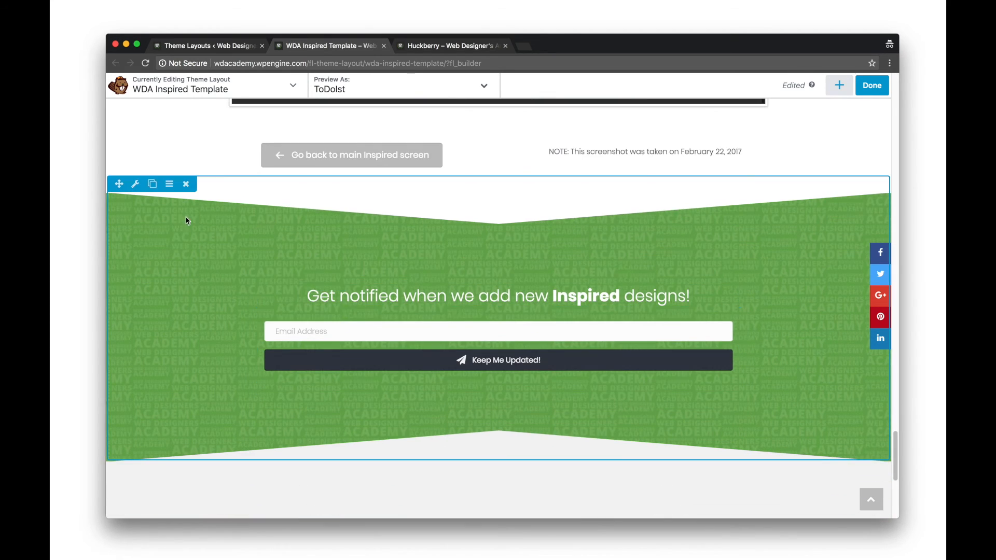
Examine the notification signup row and the comment section beneath it, and return to the template's inspired header
{"action": "scroll", "coordinate": [184, 282], "scroll_direction": "down", "scroll_amount": 3}
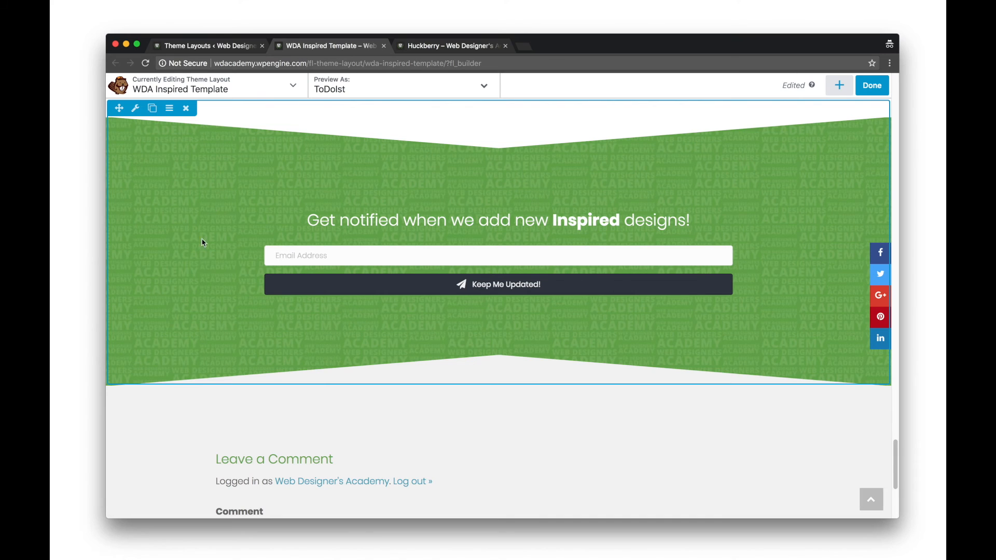
{"action": "scroll", "coordinate": [198, 269], "scroll_direction": "up", "scroll_amount": 4}
{"action": "scroll", "coordinate": [218, 327], "scroll_direction": "down", "scroll_amount": 2}
{"action": "mouse_move", "coordinate": [444, 342]}
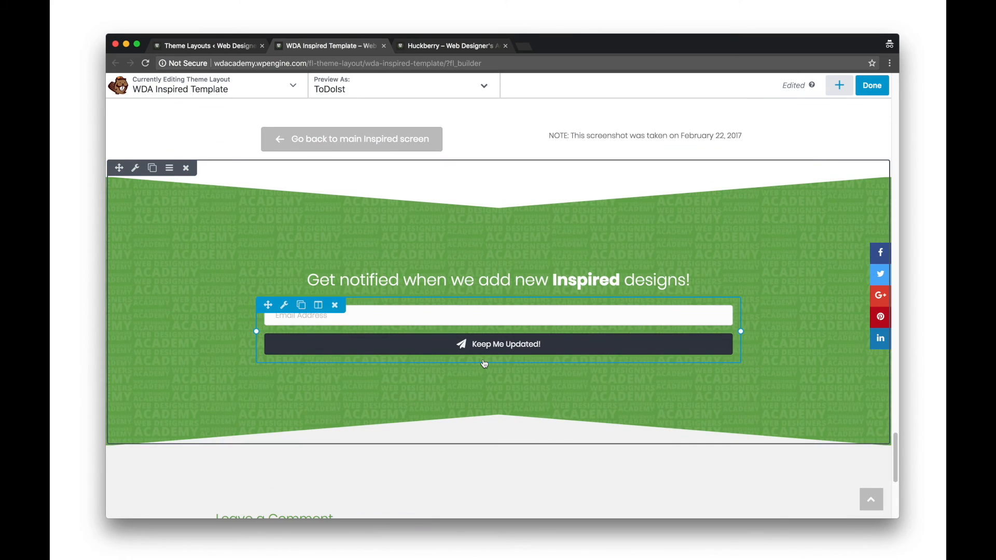
{"action": "scroll", "coordinate": [485, 364], "scroll_direction": "down", "scroll_amount": 3}
{"action": "scroll", "coordinate": [515, 393], "scroll_direction": "up", "scroll_amount": 10}
{"action": "scroll", "coordinate": [517, 394], "scroll_direction": "up", "scroll_amount": 15}
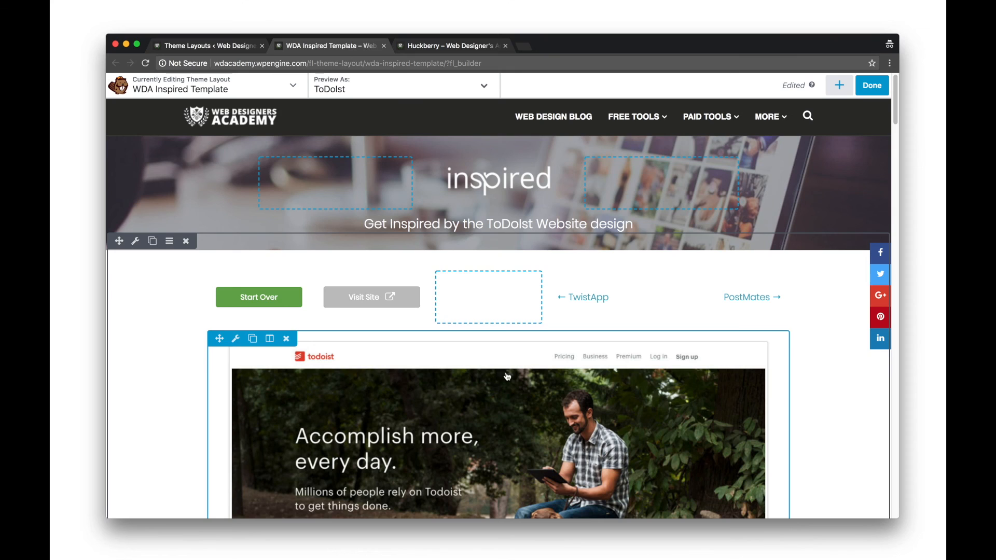
Switch to the WordPress admin's Theme Layouts page and look over the available plugin entries, including Ninja Popups and Toolset
{"action": "left_click", "coordinate": [208, 46]}
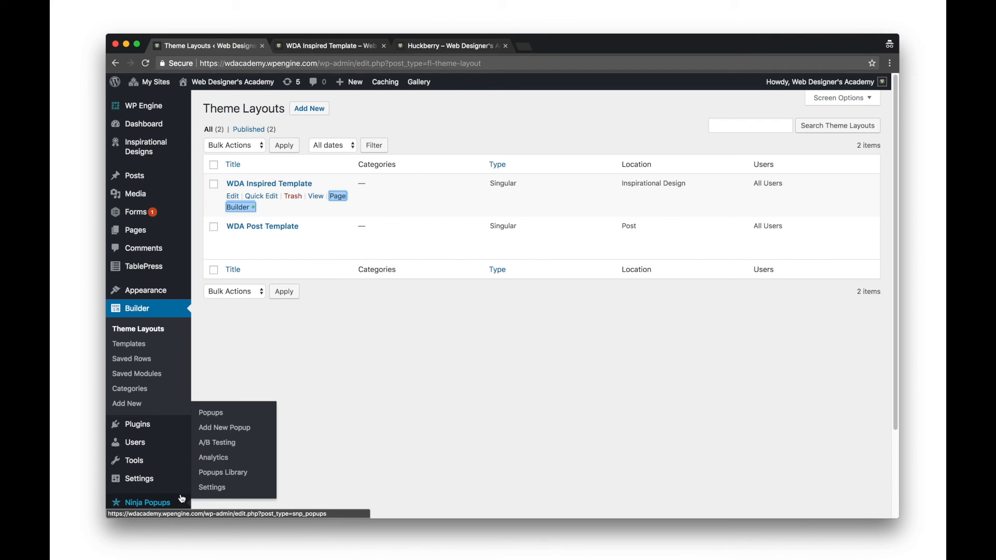
{"action": "scroll", "coordinate": [182, 498], "scroll_direction": "down", "scroll_amount": 3}
{"action": "mouse_move", "coordinate": [149, 502]}
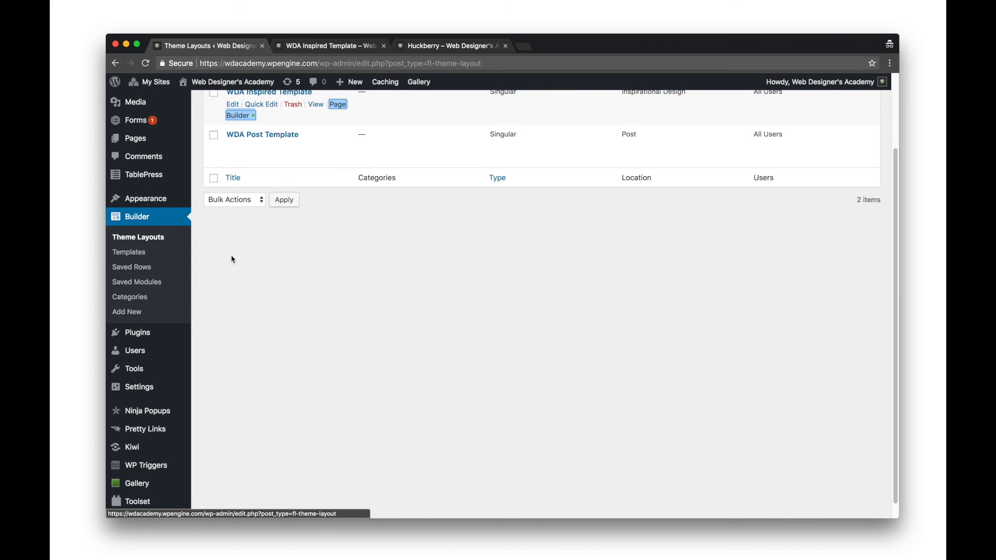
{"action": "scroll", "coordinate": [232, 257], "scroll_direction": "up", "scroll_amount": 2}
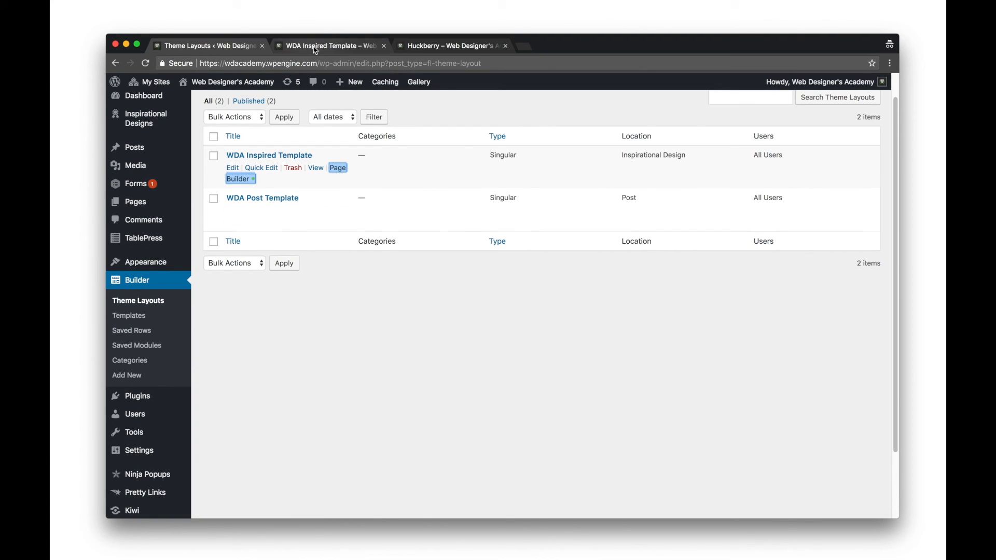